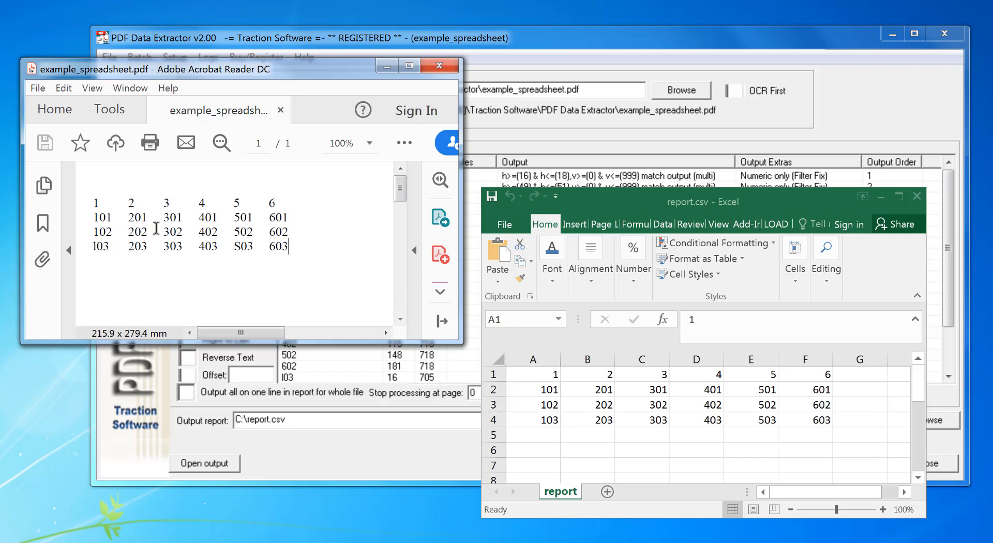
Step: Compare the first and fifth entries of the PDF's last row with row 4 of report.csv, and close both files
{"action": "left_click", "coordinate": [683, 211]}
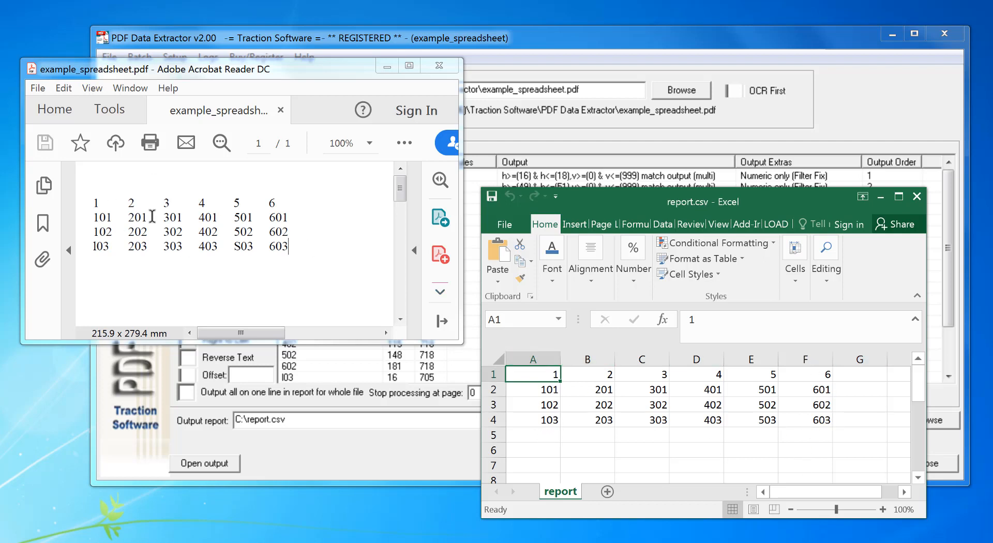
{"action": "left_click", "coordinate": [252, 259]}
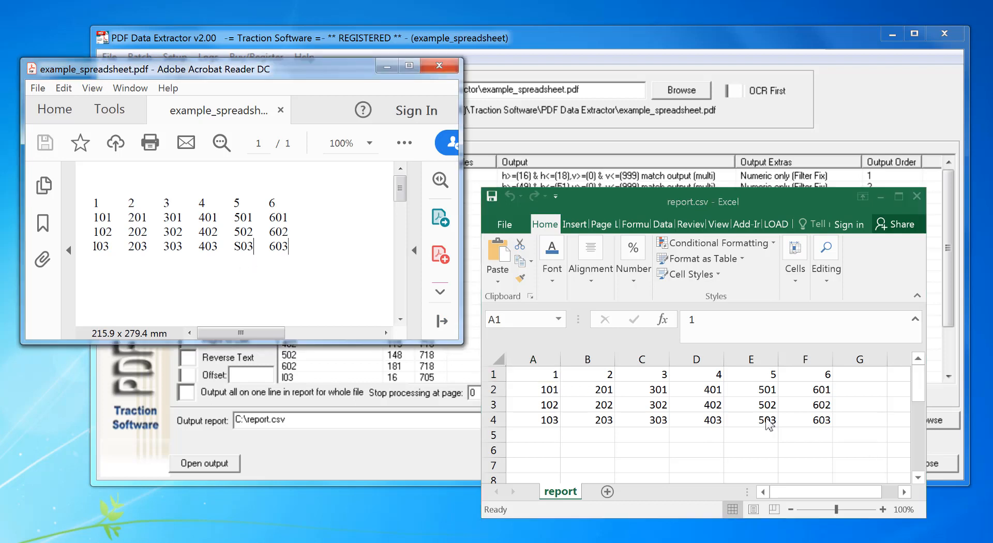
{"action": "left_click_drag", "start_coordinate": [254, 250], "coordinate": [233, 250]}
{"action": "left_click", "coordinate": [245, 273]}
{"action": "left_click_drag", "start_coordinate": [235, 247], "coordinate": [257, 253]}
{"action": "left_click", "coordinate": [234, 247]}
{"action": "left_click", "coordinate": [95, 248]}
{"action": "left_click", "coordinate": [254, 247]}
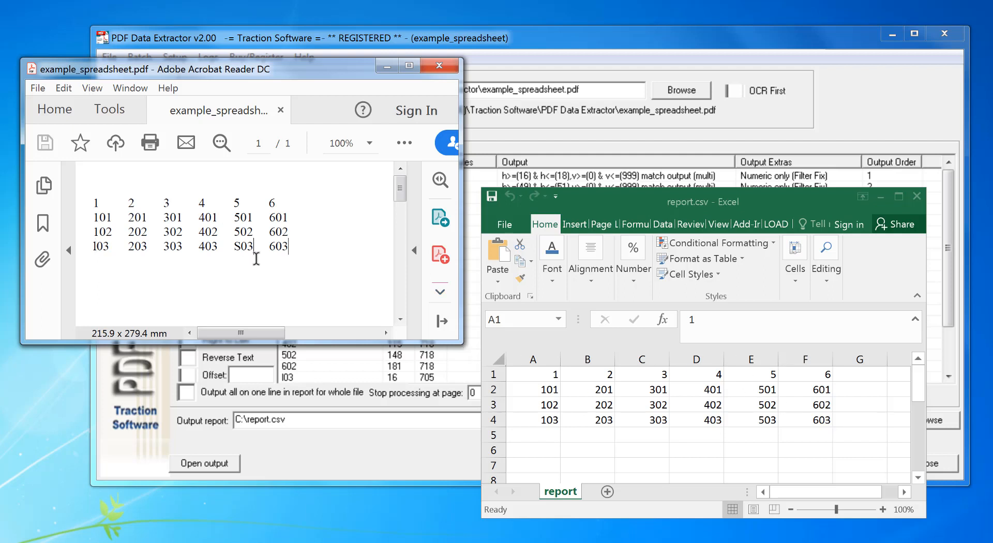
{"action": "left_click", "coordinate": [439, 68]}
{"action": "left_click", "coordinate": [917, 196]}
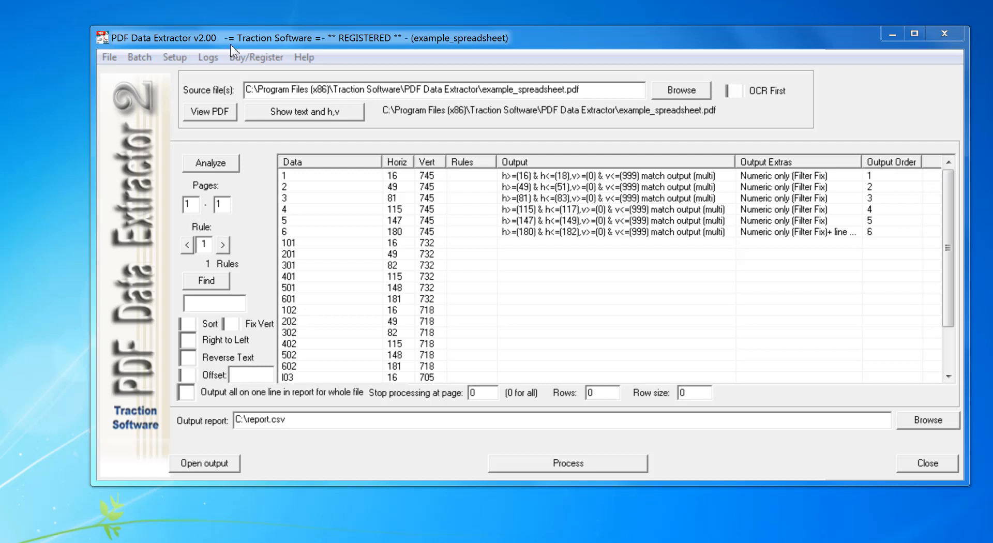
Step: Load the setup file example_spreadsheet.pde
{"action": "left_click", "coordinate": [109, 57]}
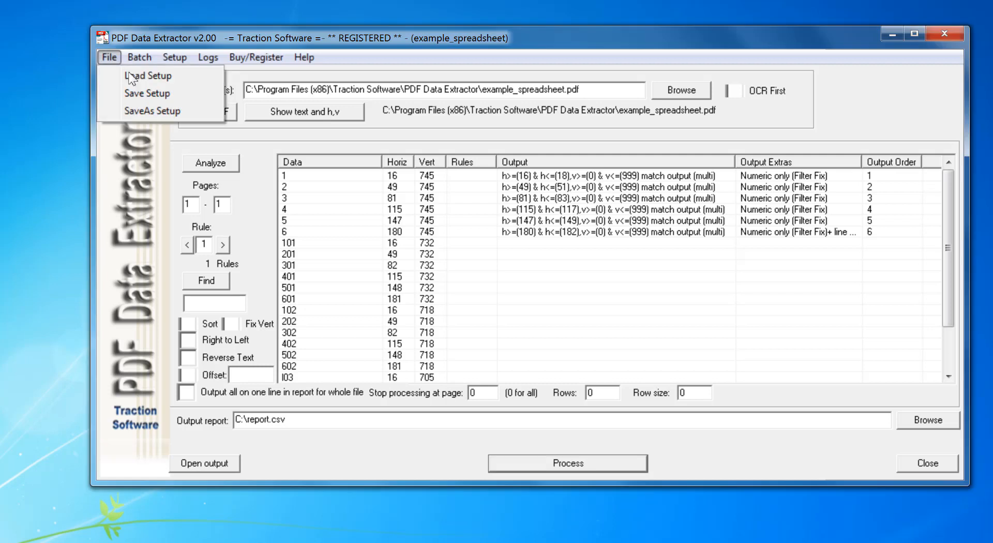
{"action": "left_click", "coordinate": [137, 75]}
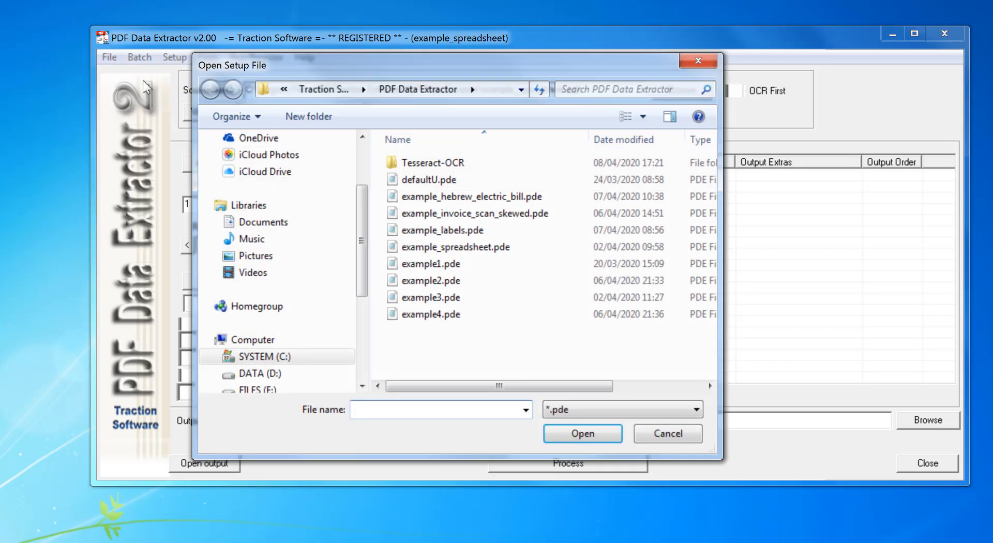
{"action": "left_click", "coordinate": [504, 91]}
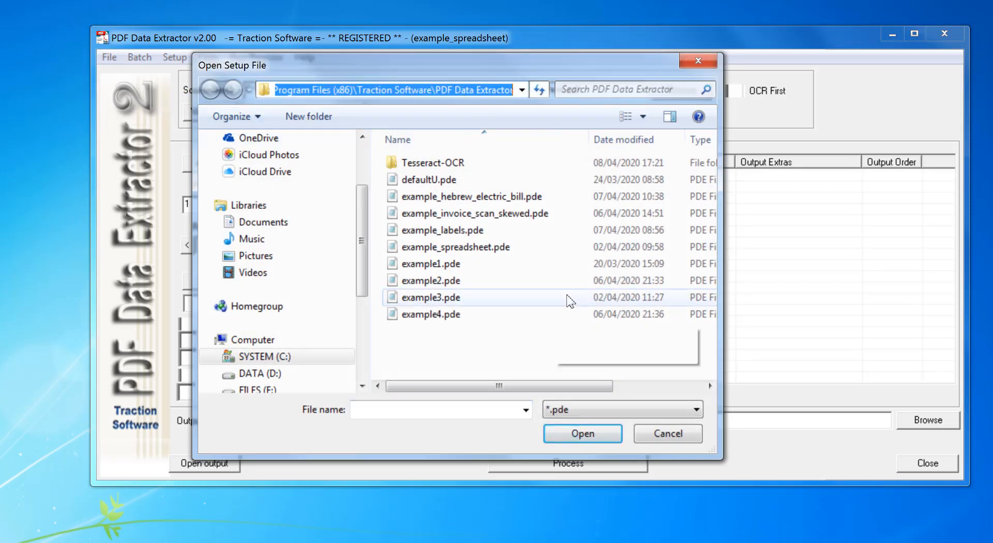
{"action": "double_click", "coordinate": [491, 253]}
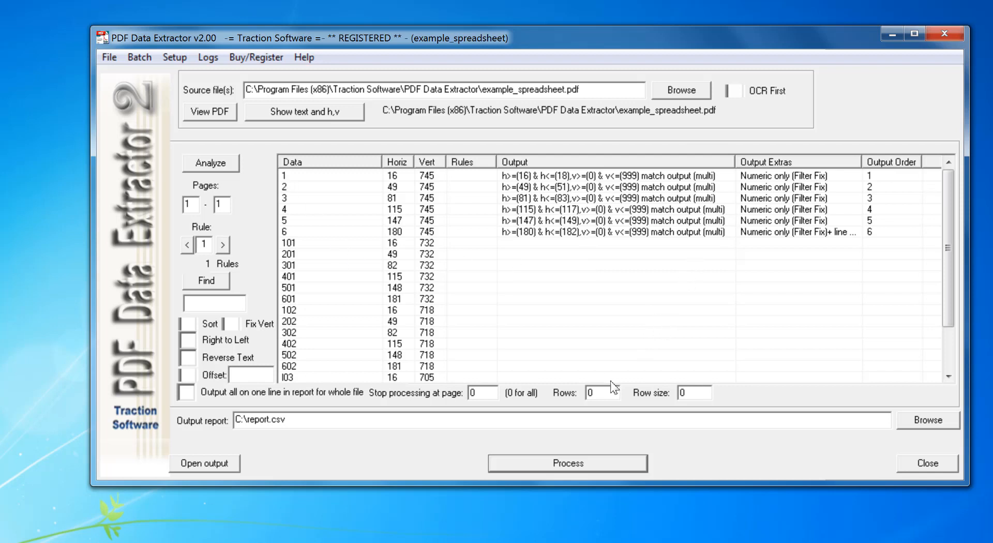
Step: Process the PDF with the loaded rules, open the resulting report for review and close it
{"action": "left_click", "coordinate": [618, 467]}
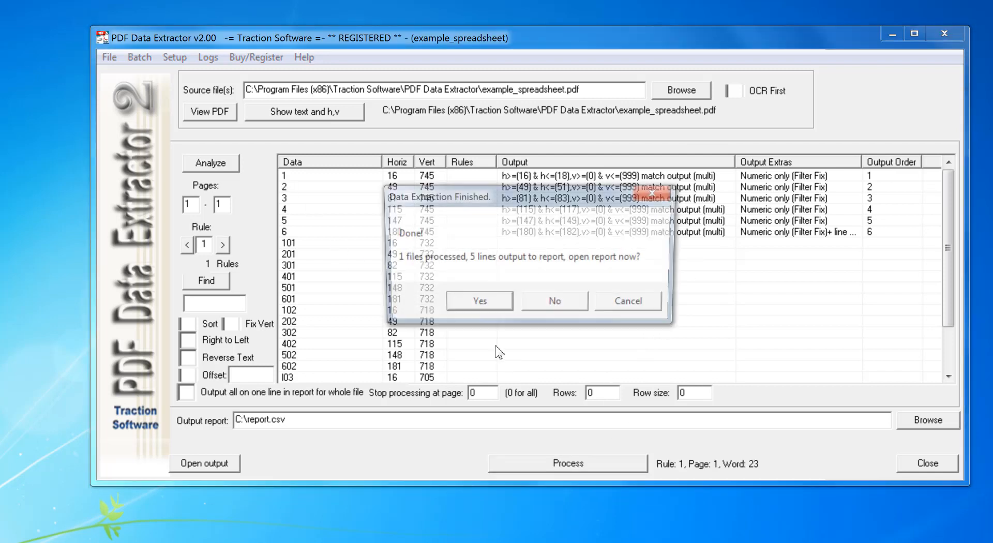
{"action": "left_click", "coordinate": [539, 301]}
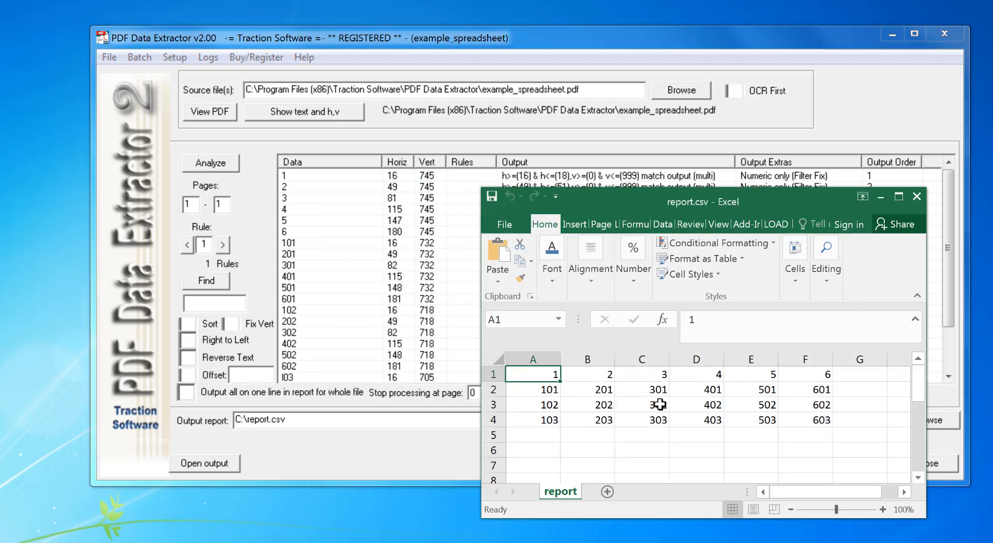
{"action": "left_click", "coordinate": [917, 196]}
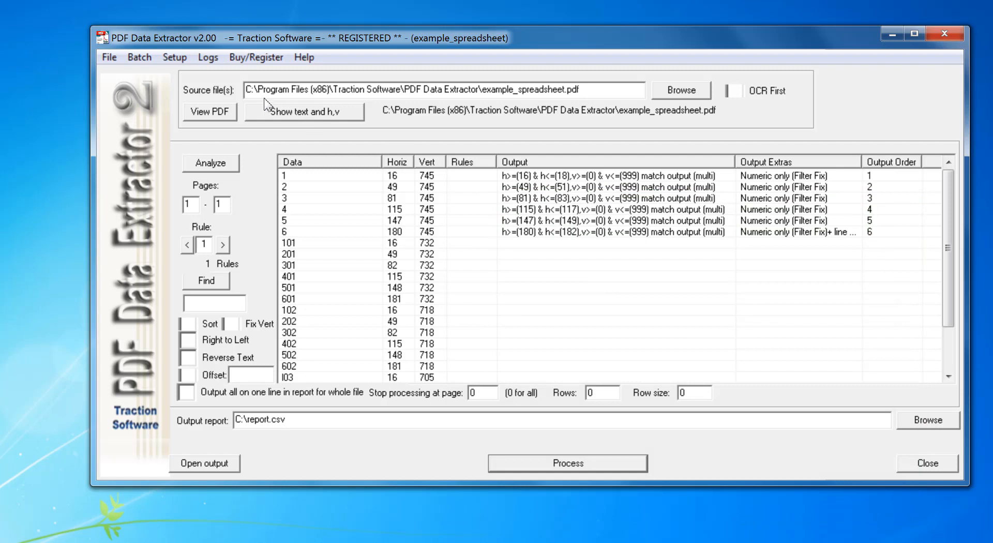
Step: Clear all extraction settings and confirm, so the rules can be built from scratch
{"action": "left_click", "coordinate": [178, 60]}
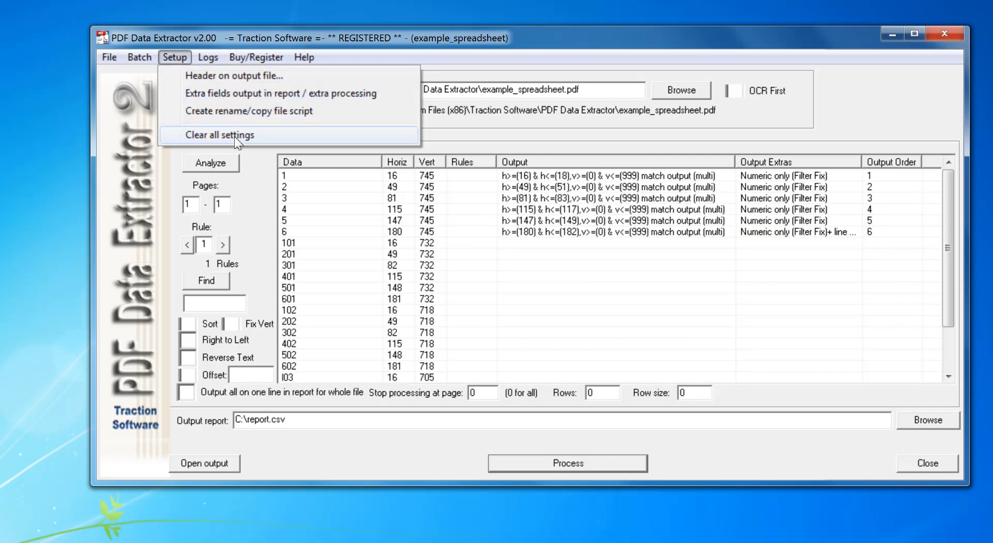
{"action": "left_click", "coordinate": [403, 135]}
{"action": "left_click", "coordinate": [466, 292]}
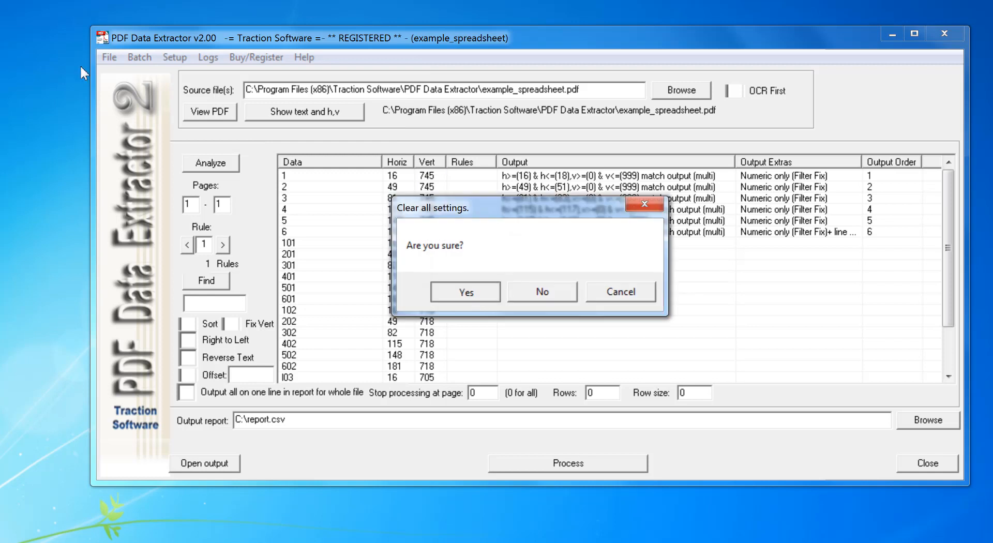
{"action": "left_click", "coordinate": [561, 299]}
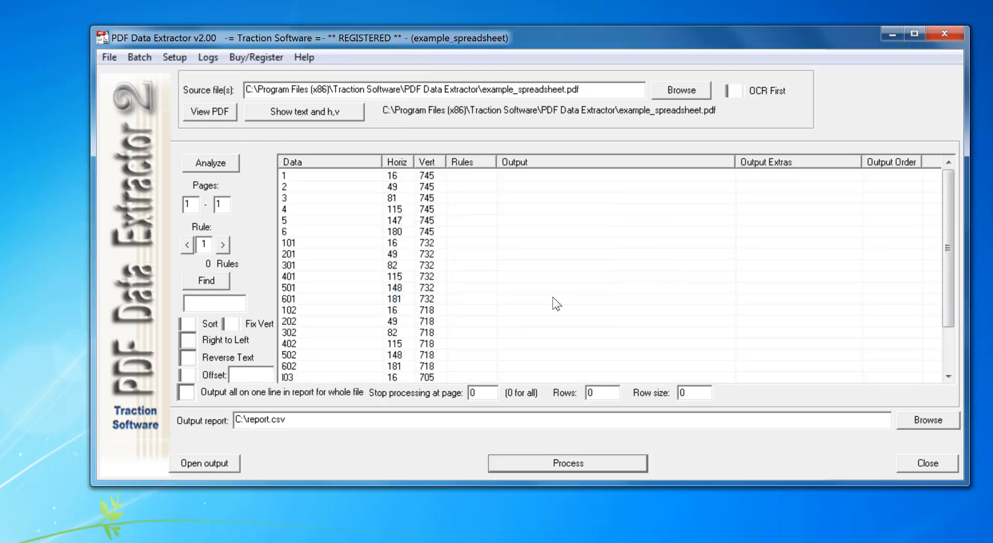
Step: View the source PDF enlarged to 75%, move it aside and return to the extractor window
{"action": "left_click", "coordinate": [217, 117]}
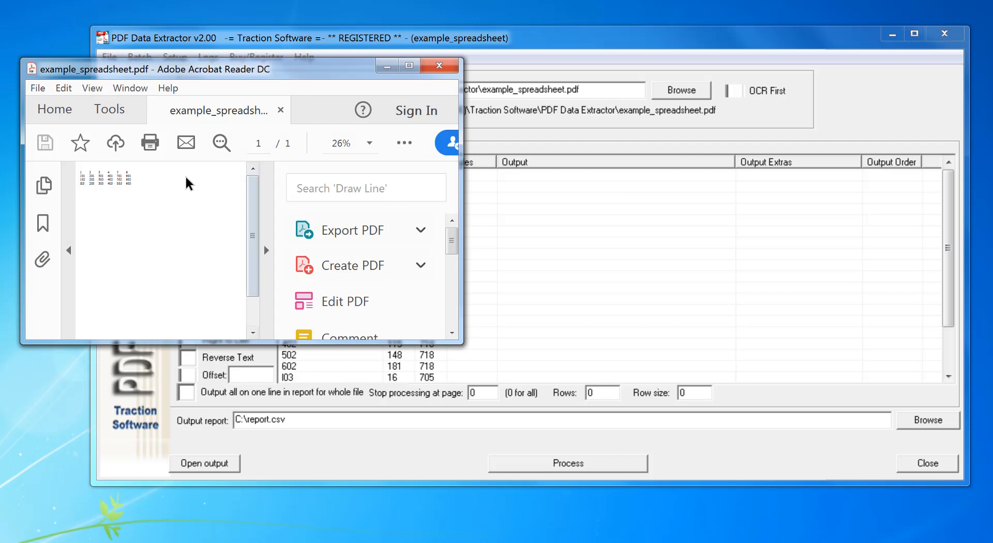
{"action": "scroll", "coordinate": [195, 223], "scroll_direction": "up", "scroll_amount": 4}
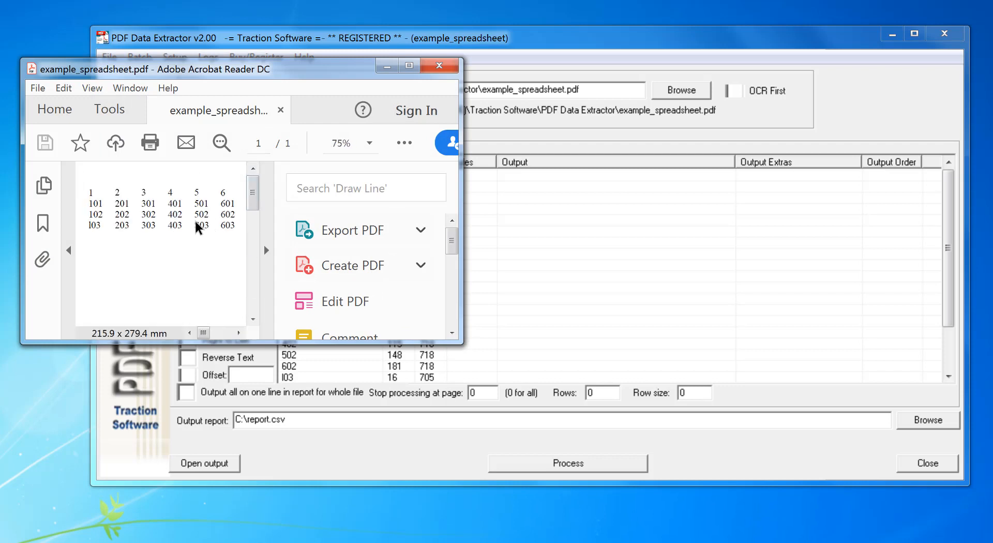
{"action": "left_click_drag", "start_coordinate": [270, 69], "coordinate": [0, 149]}
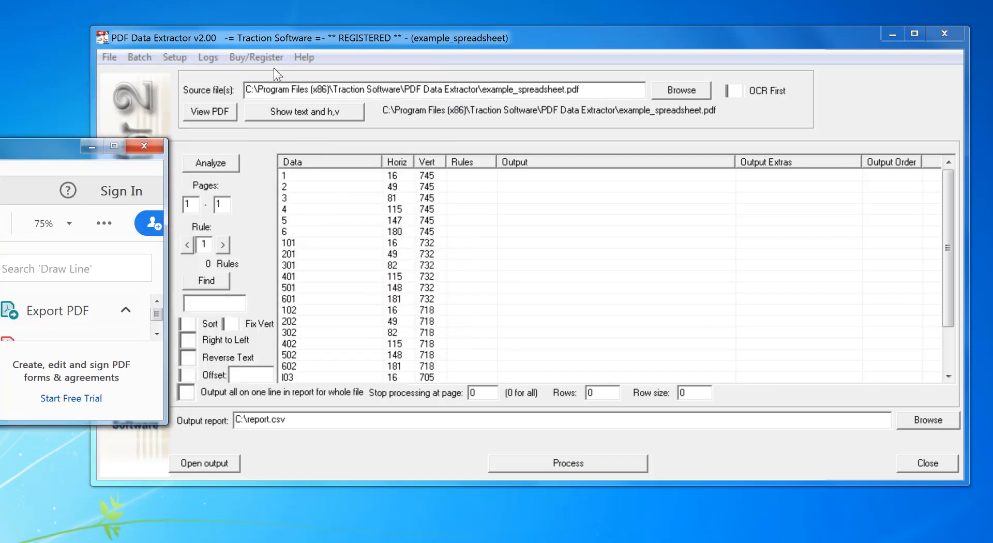
{"action": "left_click", "coordinate": [300, 38]}
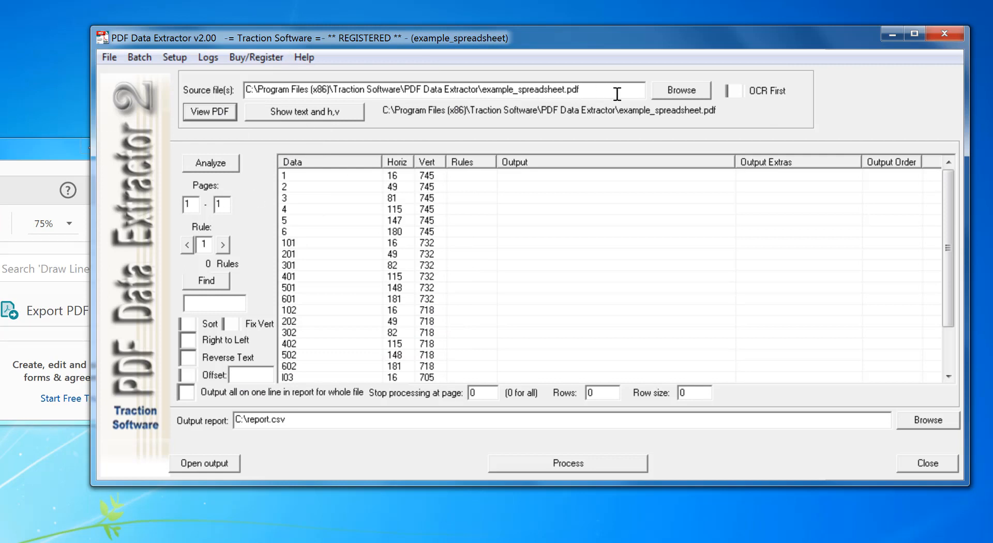
Step: Choose example_spreadsheet.pdf as the source file and analyze its text positions
{"action": "left_click", "coordinate": [675, 92]}
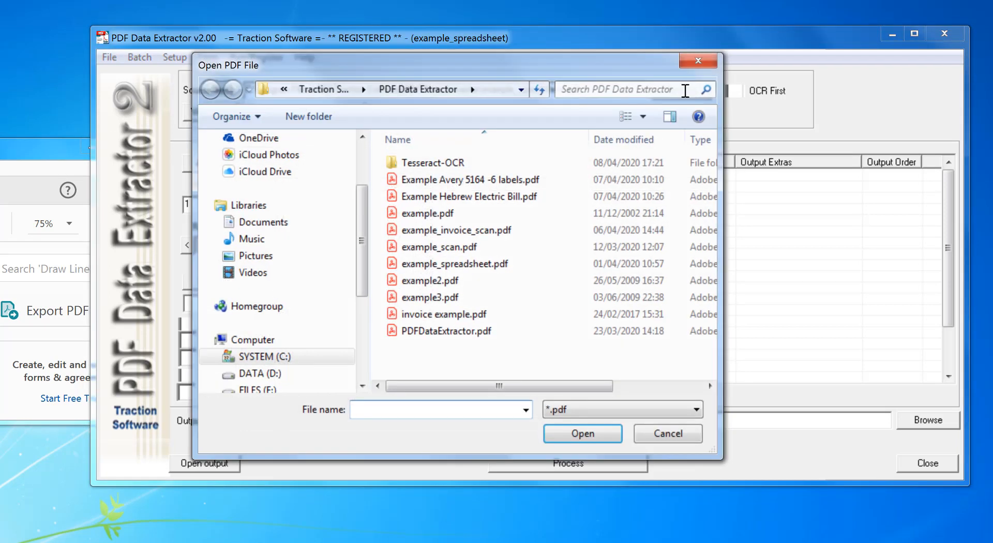
{"action": "left_click", "coordinate": [455, 264]}
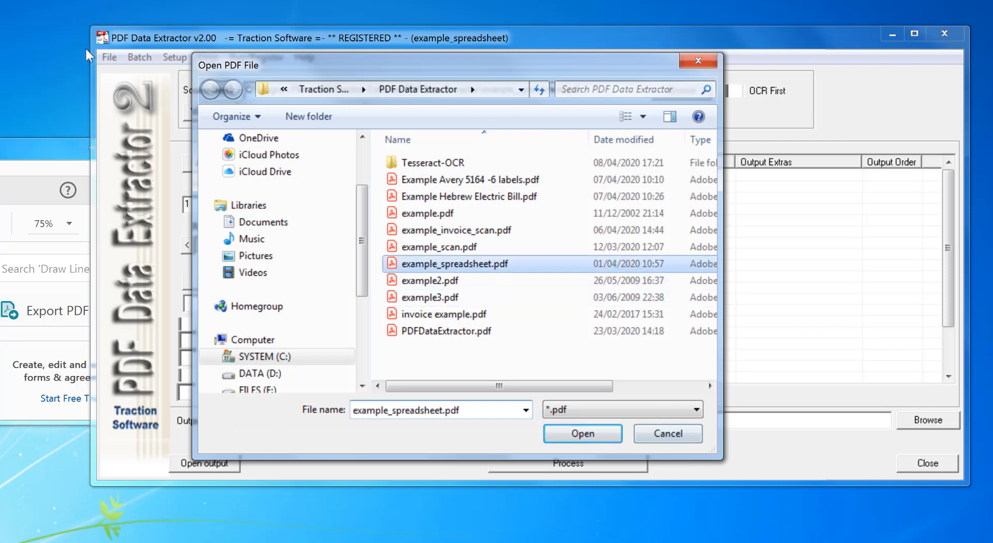
{"action": "double_click", "coordinate": [506, 262]}
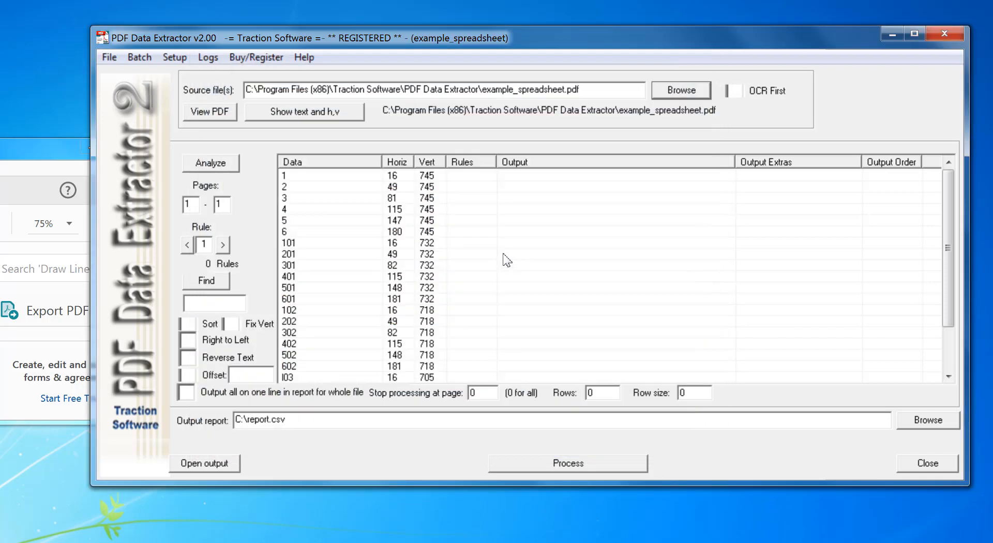
{"action": "left_click", "coordinate": [215, 172]}
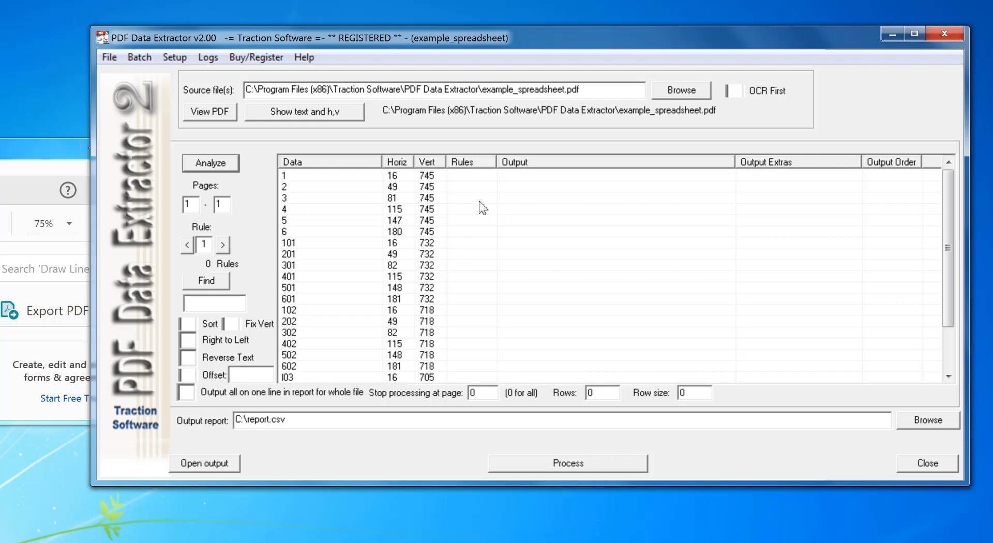
Step: Give data row 1 a multi match output over horizontal and vertical ranges, with horizontal 14 to 18, and process it into an opened report
{"action": "left_click", "coordinate": [501, 176]}
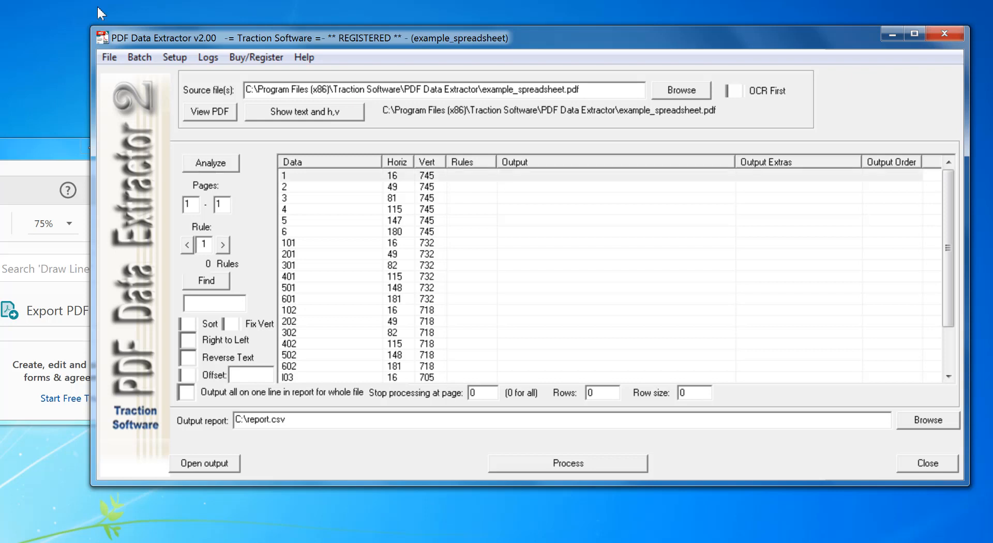
{"action": "right_click", "coordinate": [504, 177]}
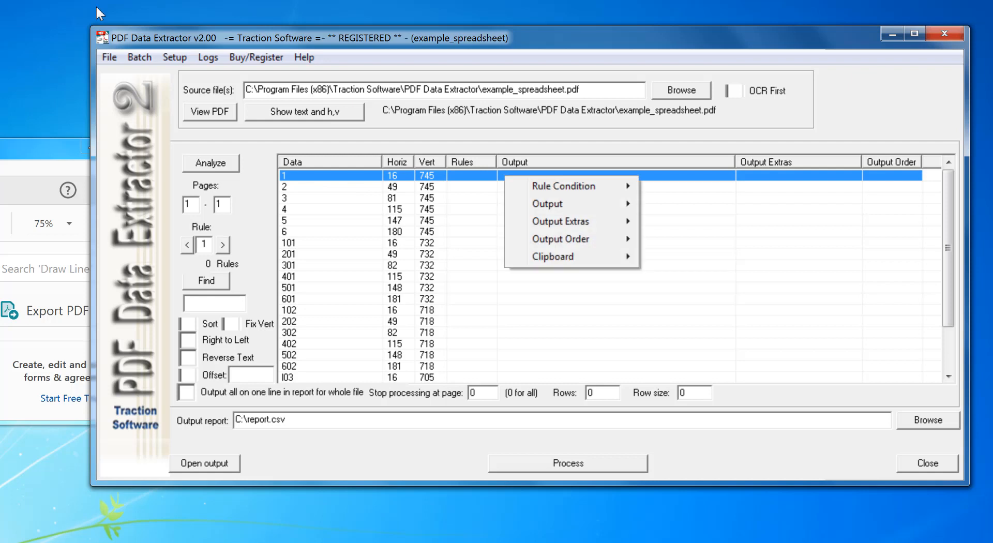
{"action": "mouse_move", "coordinate": [547, 206]}
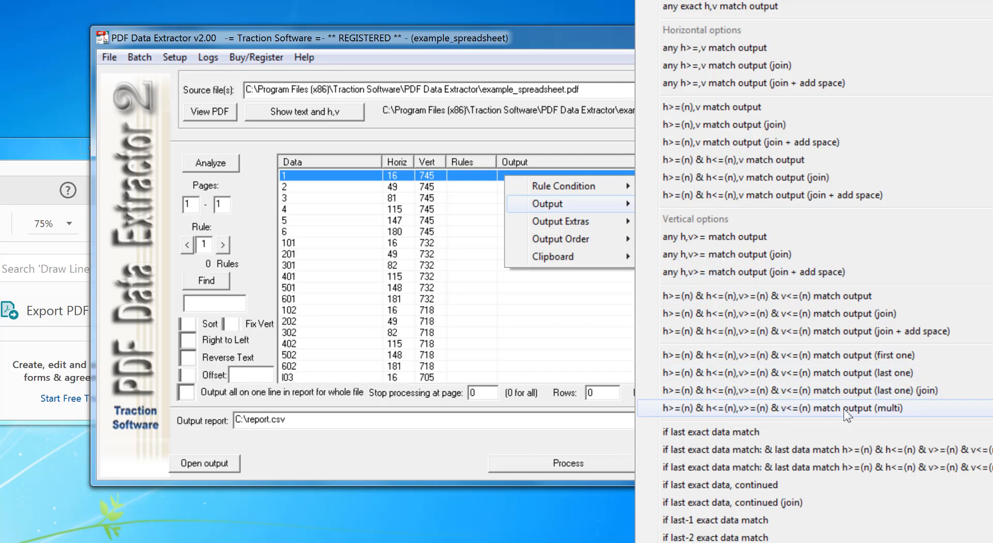
{"action": "left_click", "coordinate": [898, 408]}
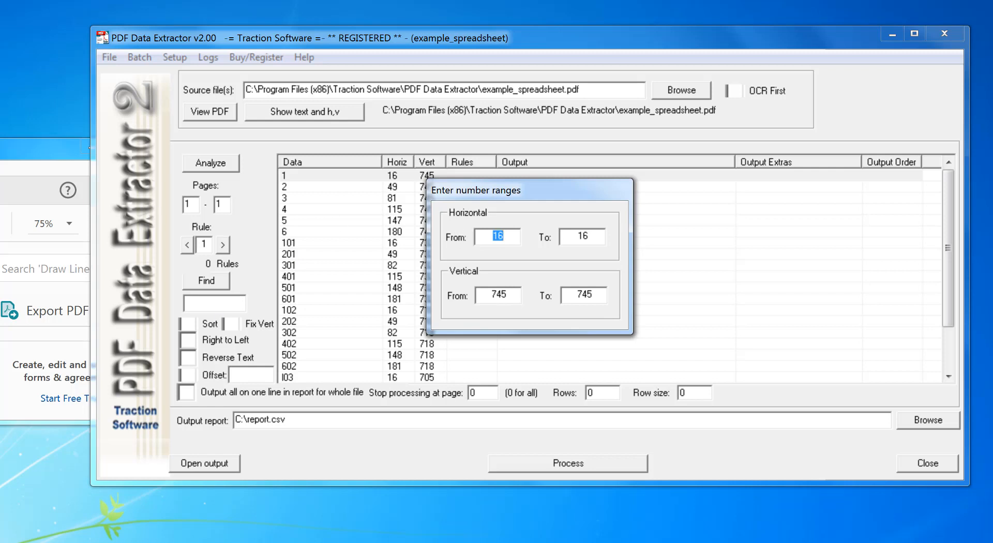
{"action": "left_click", "coordinate": [503, 236]}
{"action": "type", "text": "4"}
{"action": "left_click_drag", "start_coordinate": [582, 236], "coordinate": [590, 236]}
{"action": "key", "text": "Return"}
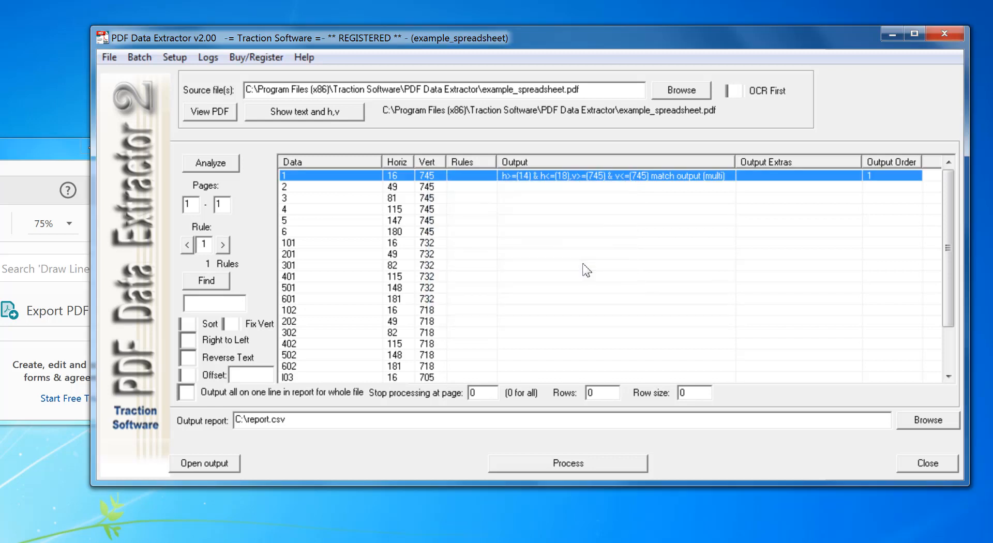
{"action": "left_click", "coordinate": [629, 462]}
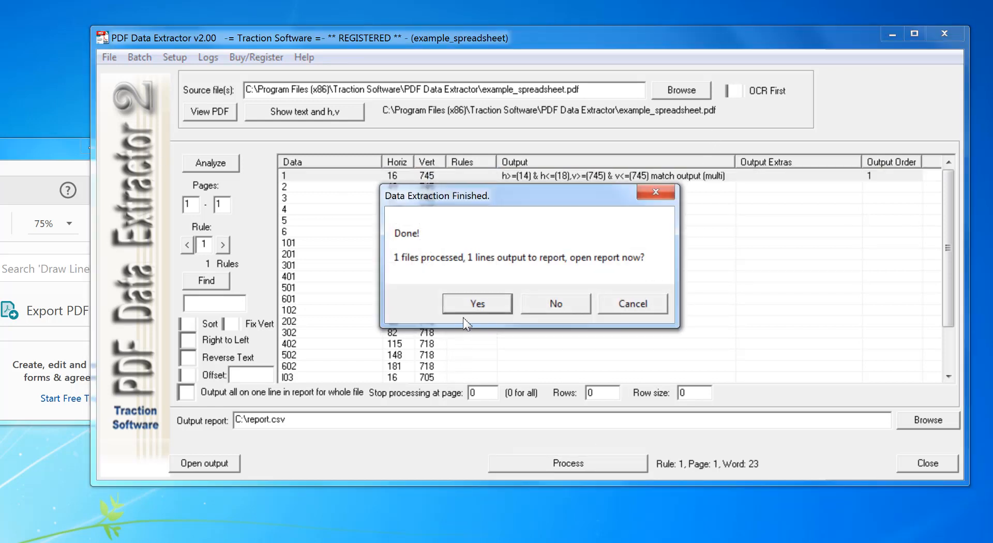
{"action": "left_click", "coordinate": [472, 308]}
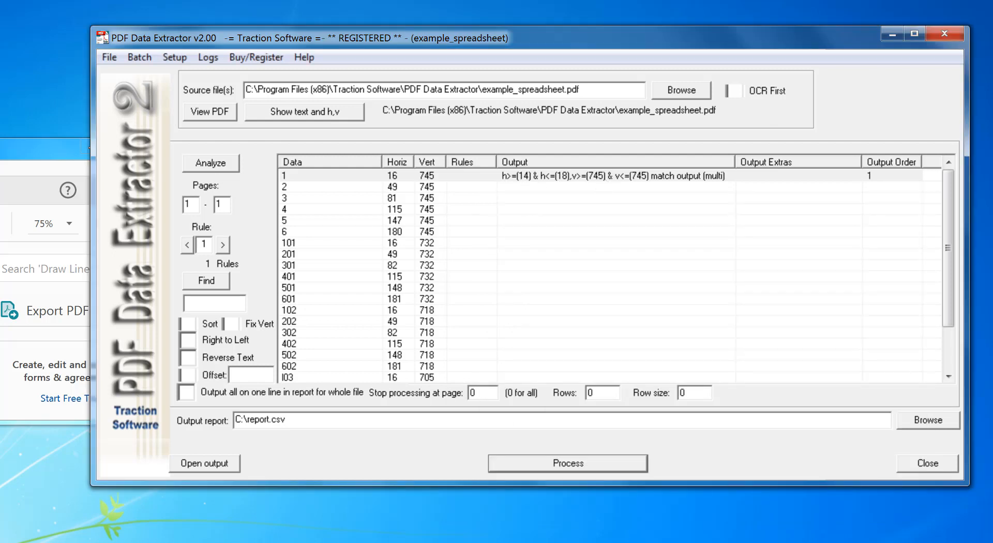
Step: Redefine row 1's multi match output with horizontal 14 to 18 and vertical 0 to 999, and process it into an opened report
{"action": "left_click", "coordinate": [600, 176]}
{"action": "right_click", "coordinate": [600, 175]}
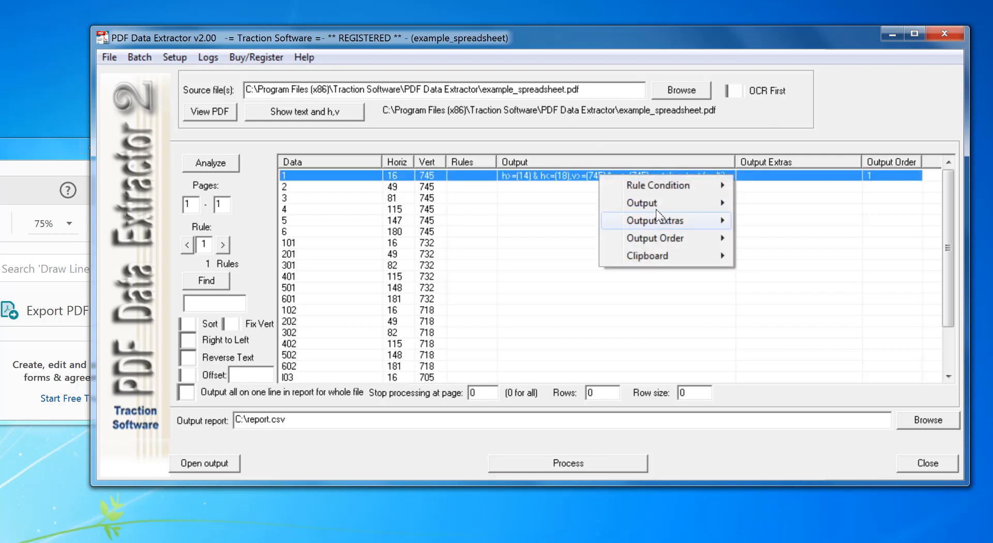
{"action": "mouse_move", "coordinate": [656, 203]}
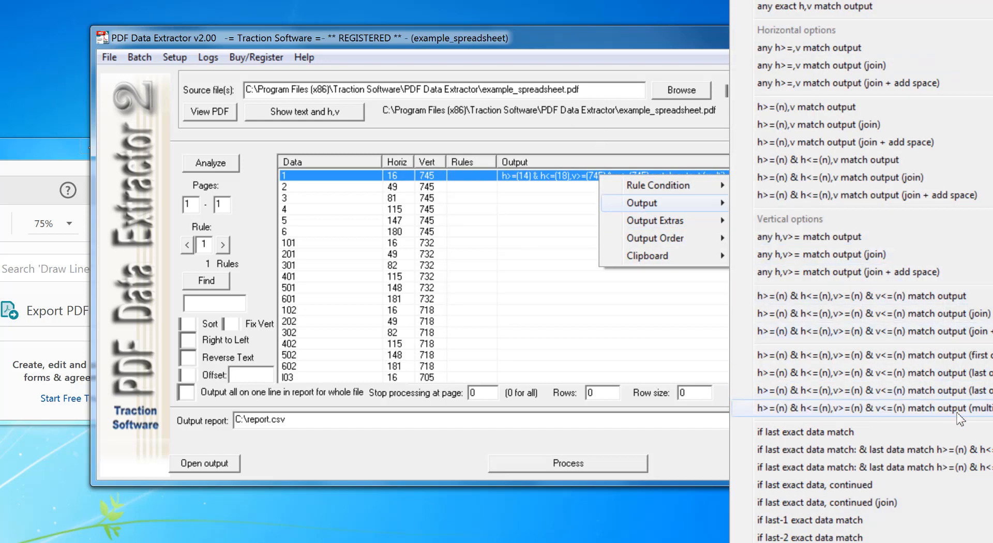
{"action": "left_click", "coordinate": [931, 407]}
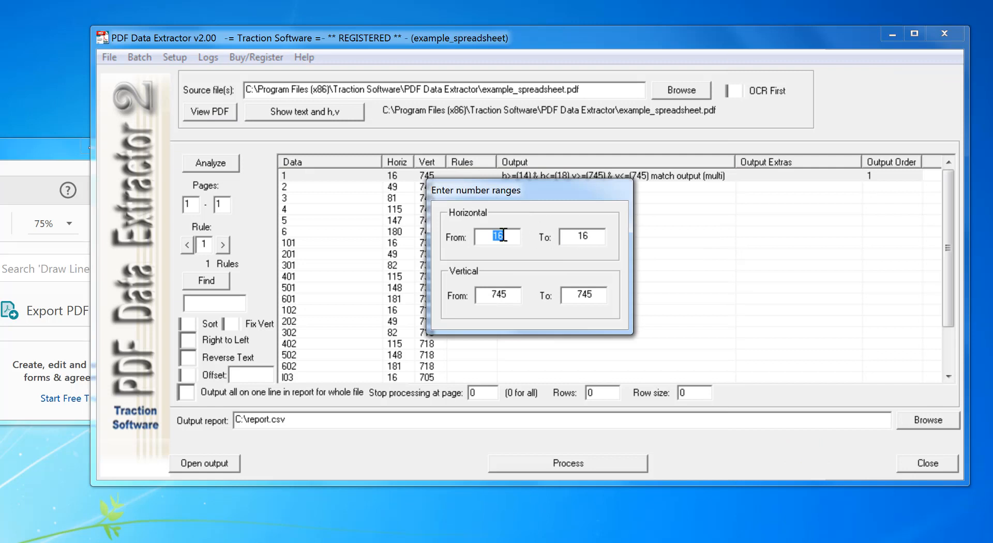
{"action": "type", "text": "14"}
{"action": "key", "text": "Tab"}
{"action": "type", "text": "18"}
{"action": "left_click_drag", "start_coordinate": [514, 296], "coordinate": [445, 295]}
{"action": "type", "text": "0"}
{"action": "left_click_drag", "start_coordinate": [594, 297], "coordinate": [528, 295]}
{"action": "type", "text": "999"}
{"action": "key", "text": "Return"}
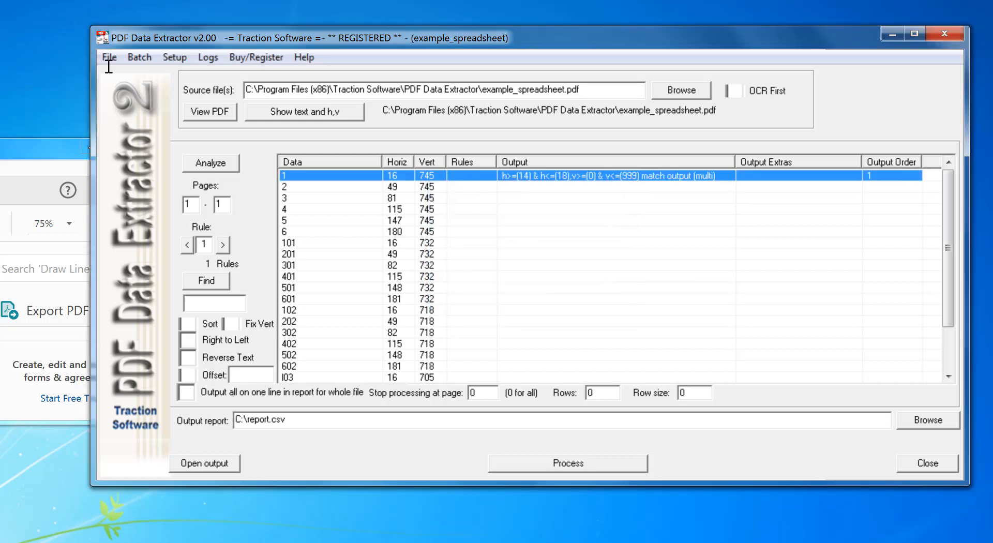
{"action": "left_click", "coordinate": [569, 468]}
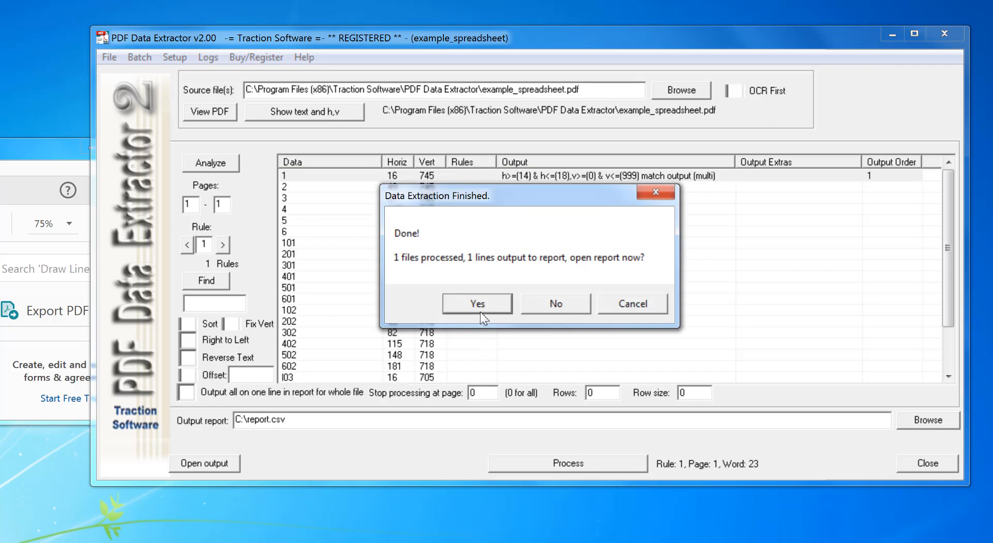
{"action": "left_click", "coordinate": [480, 302]}
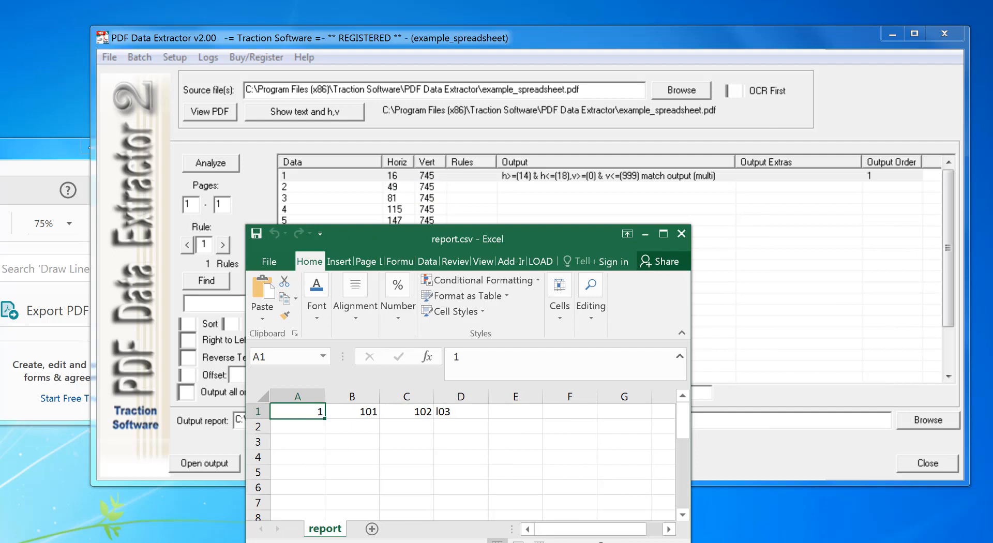
Step: Close the opened report and apply the Numeric only (Filter Fix) output extra to data row 1
{"action": "left_click", "coordinate": [682, 234]}
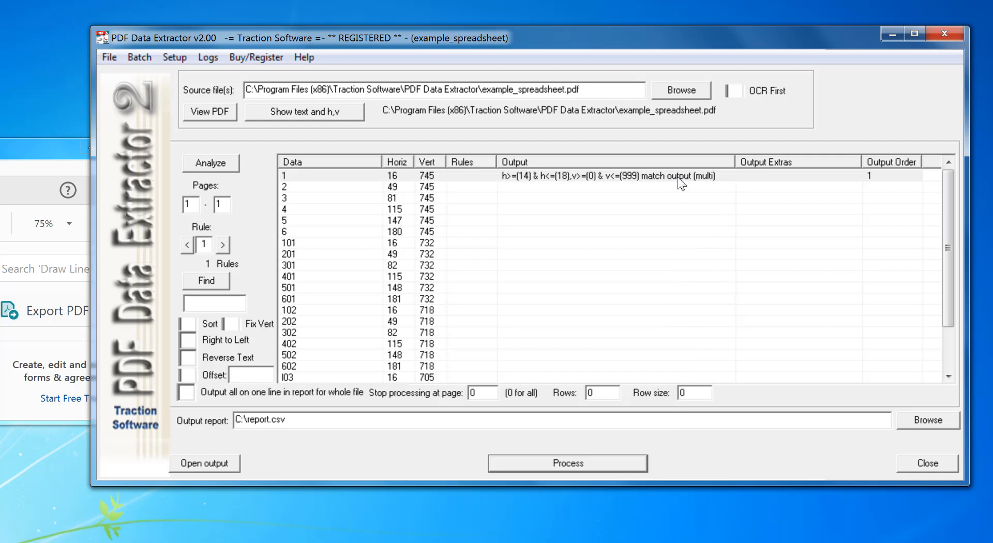
{"action": "right_click", "coordinate": [679, 178]}
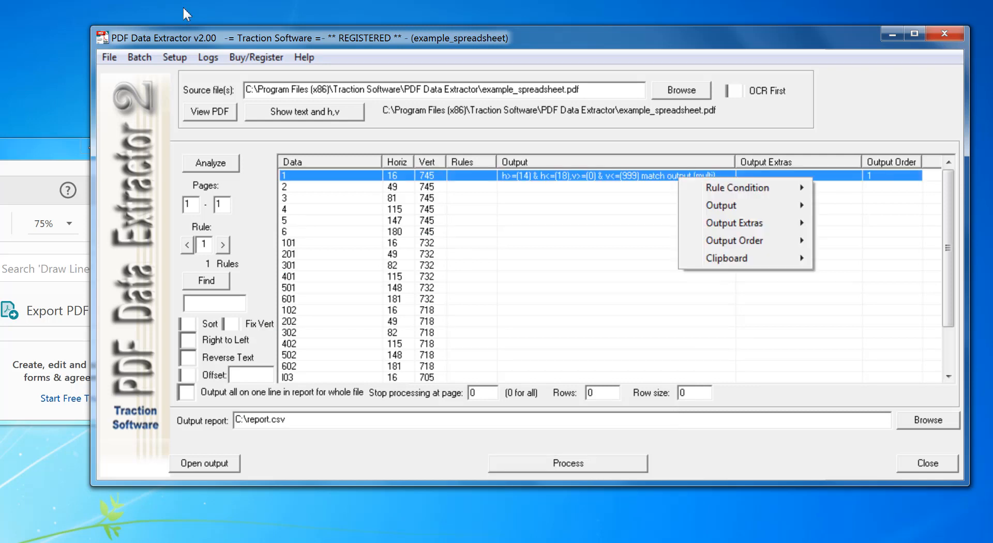
{"action": "mouse_move", "coordinate": [719, 240]}
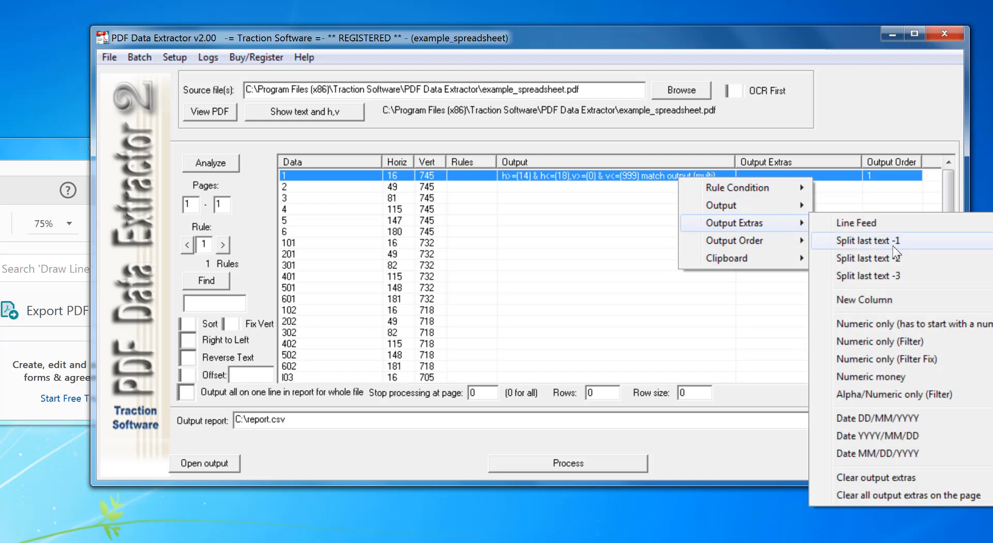
{"action": "left_click", "coordinate": [925, 358]}
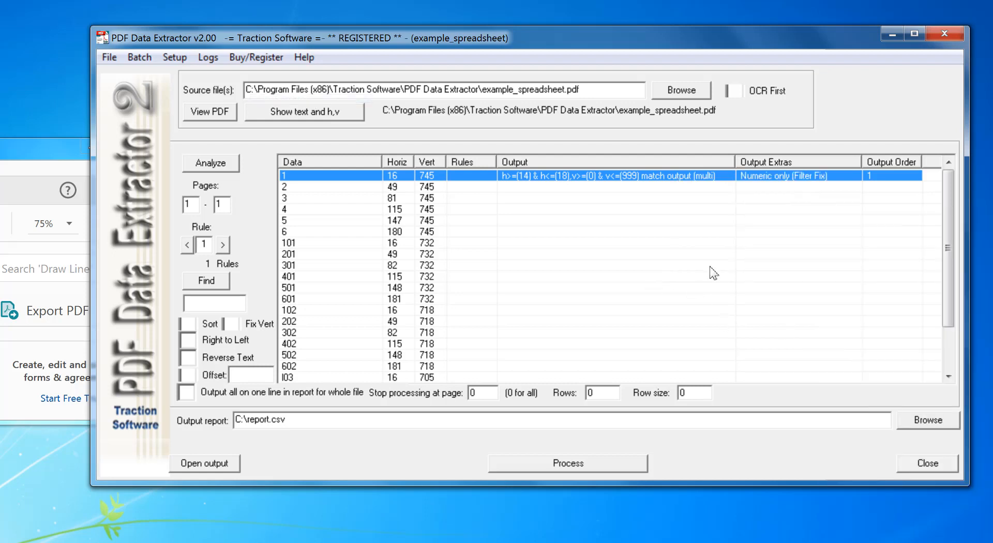
{"action": "right_click", "coordinate": [690, 177]}
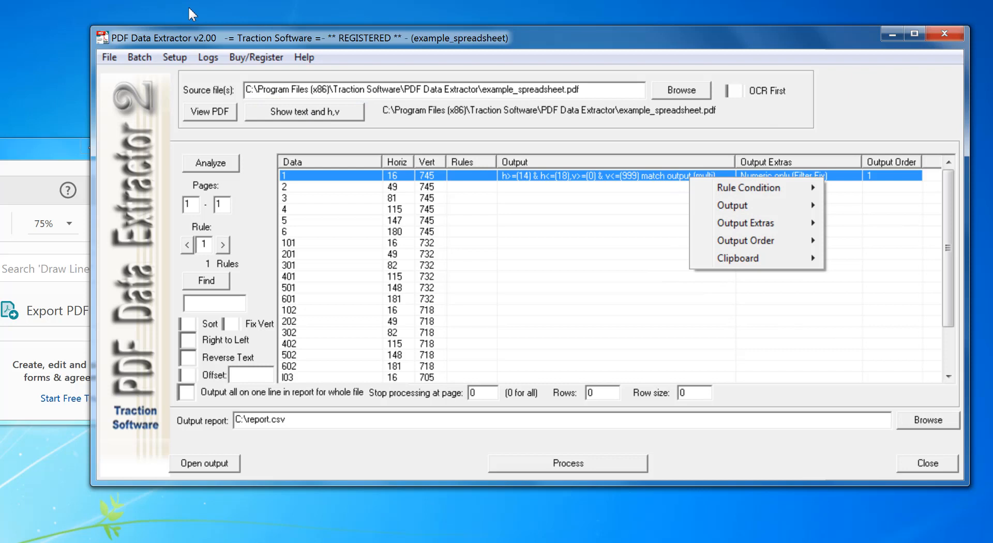
Step: Give data row 2 a multi match output with horizontal 47 to 51 and vertical 0 to 999
{"action": "left_click", "coordinate": [558, 189]}
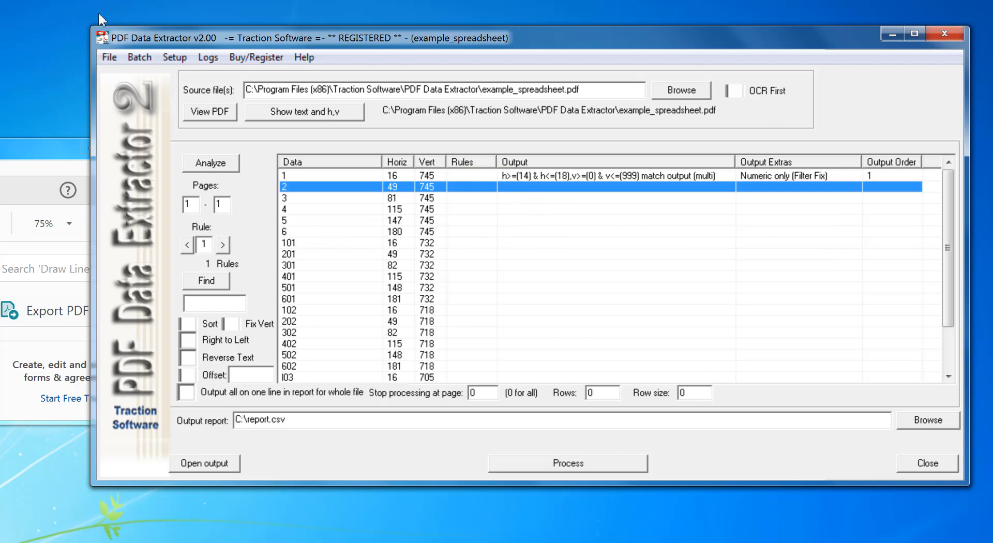
{"action": "right_click", "coordinate": [509, 189]}
{"action": "mouse_move", "coordinate": [569, 216]}
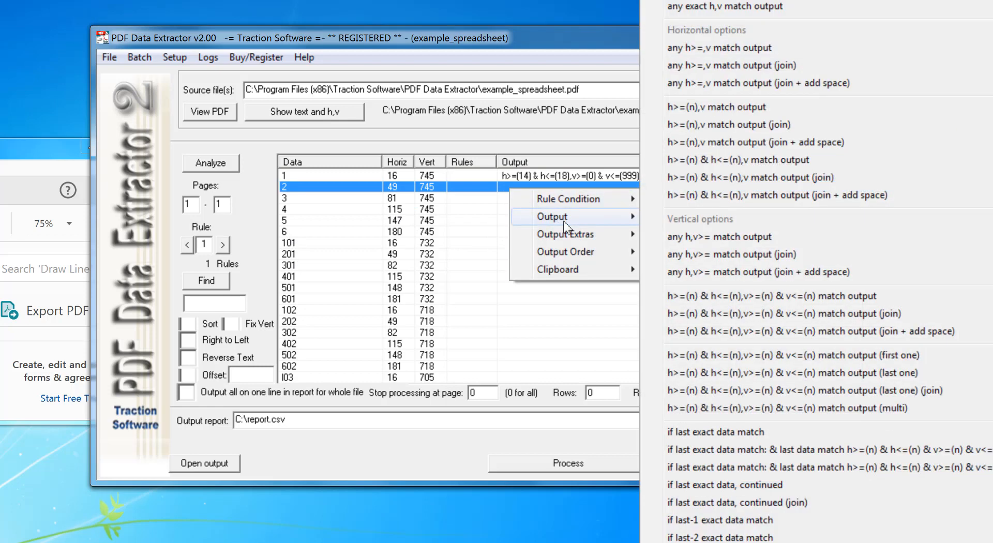
{"action": "left_click", "coordinate": [876, 411]}
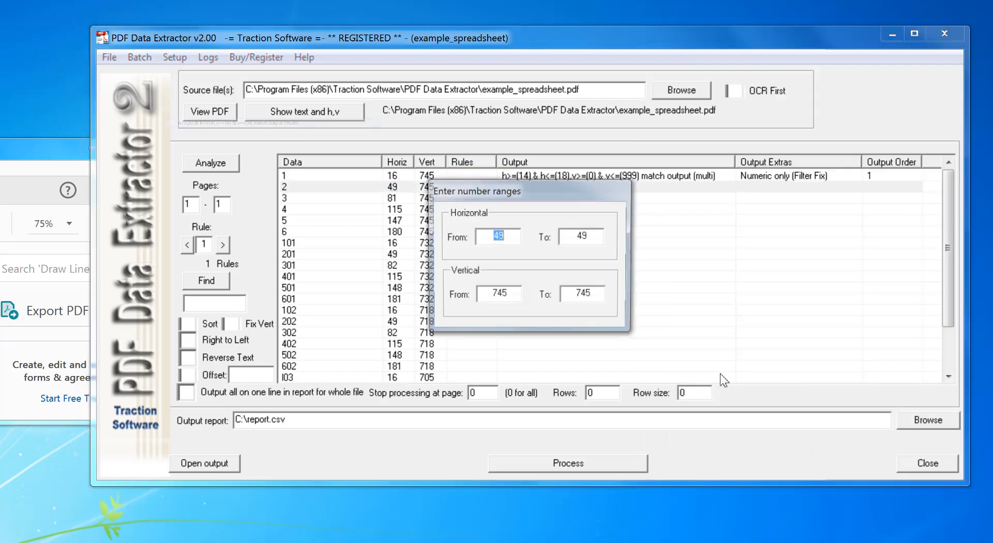
{"action": "left_click", "coordinate": [502, 236]}
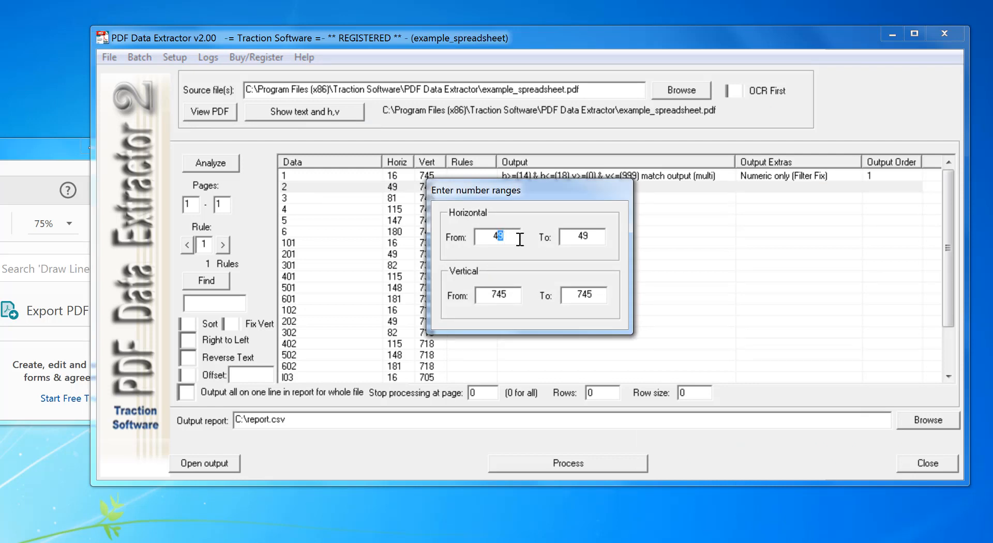
{"action": "type", "text": "7"}
{"action": "double_click", "coordinate": [584, 237]}
{"action": "type", "text": "51"}
{"action": "double_click", "coordinate": [500, 295]}
{"action": "type", "text": "0"}
{"action": "double_click", "coordinate": [587, 295]}
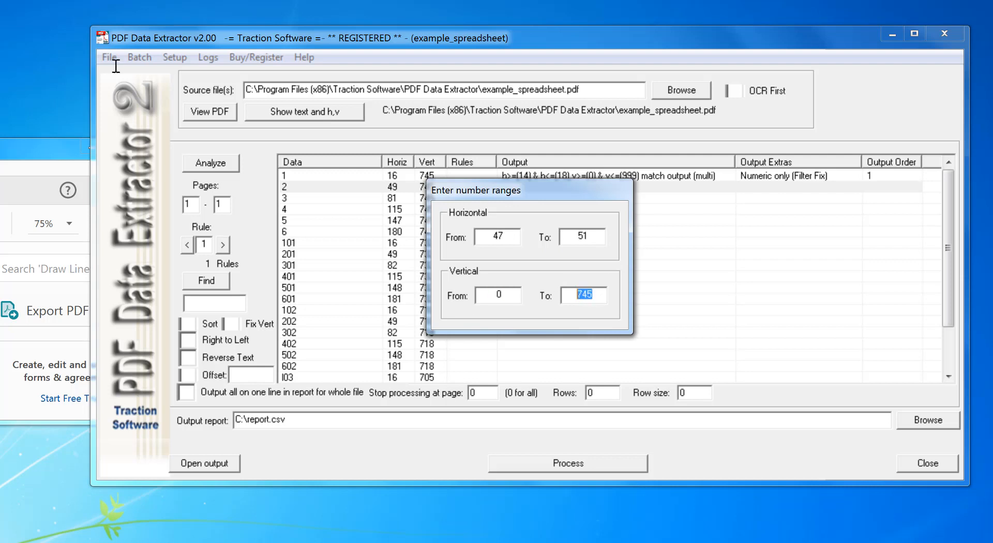
{"action": "key", "text": "Return"}
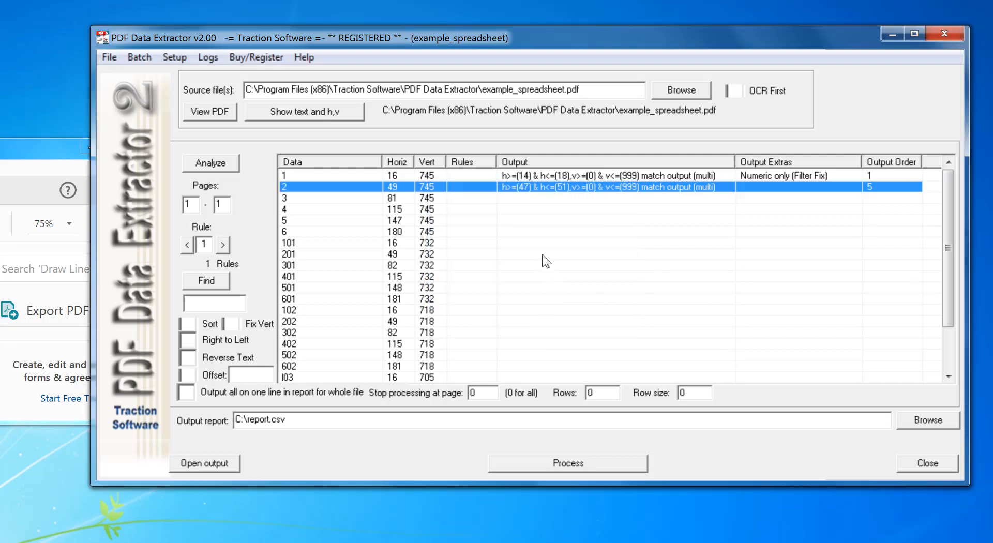
Step: Give data row 3 a multi match output with horizontal 79 to 83 and vertical 0 to 999
{"action": "right_click", "coordinate": [533, 200]}
{"action": "mouse_move", "coordinate": [576, 227]}
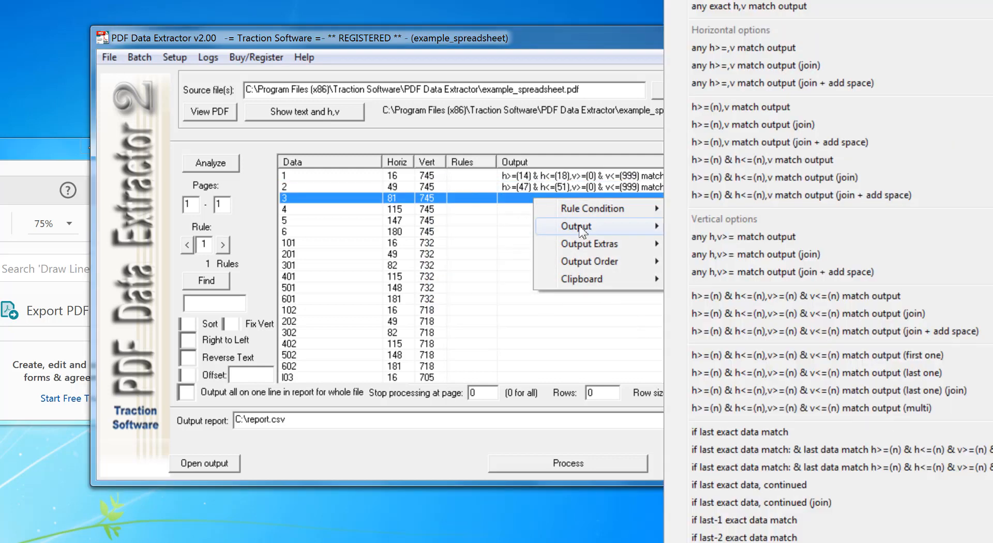
{"action": "left_click", "coordinate": [874, 406]}
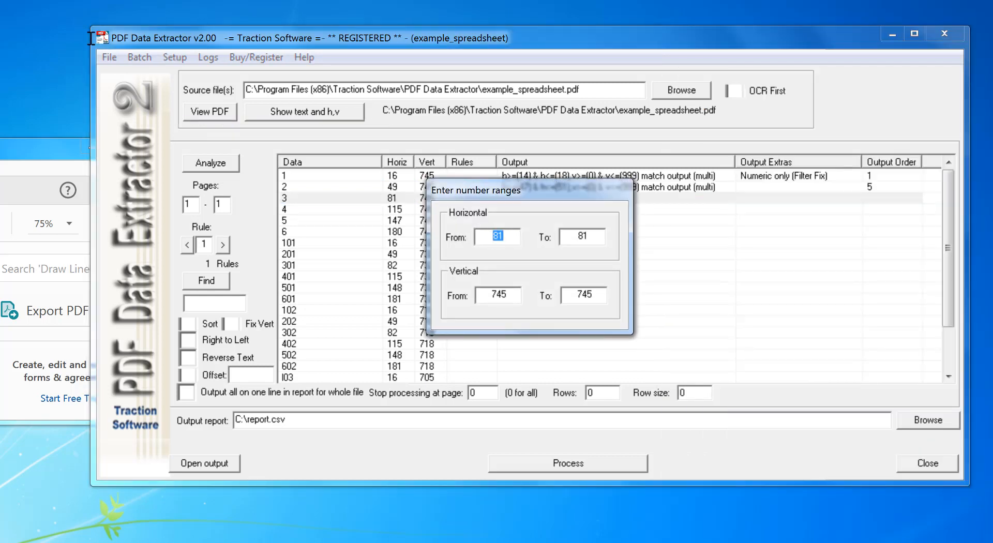
{"action": "type", "text": "79"}
{"action": "key", "text": "Tab"}
{"action": "type", "text": "0"}
{"action": "key", "text": "Tab"}
{"action": "key", "text": "Return"}
Step: Give data row 4 a multi match output with horizontal 113 to 117 and vertical 0 to 999
{"action": "right_click", "coordinate": [496, 209]}
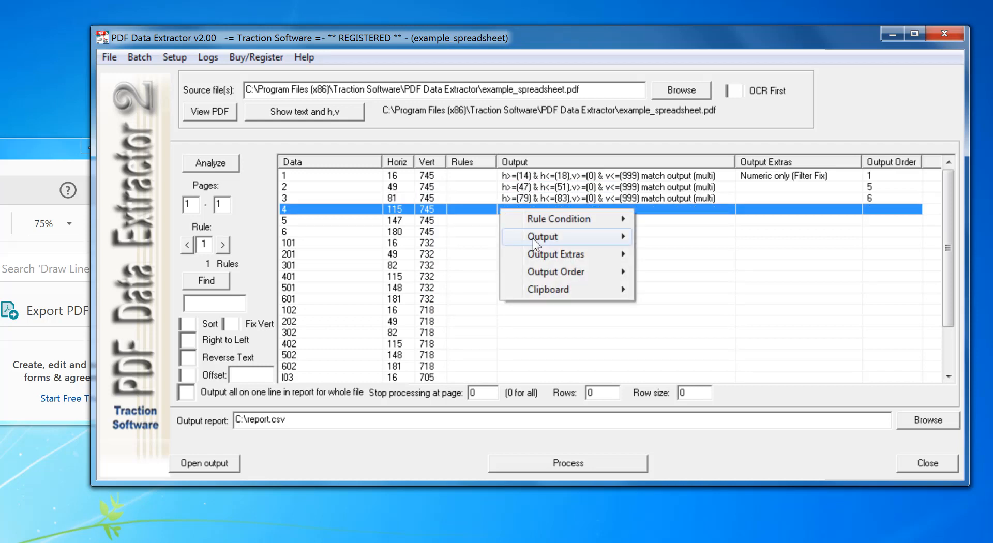
{"action": "mouse_move", "coordinate": [542, 237]}
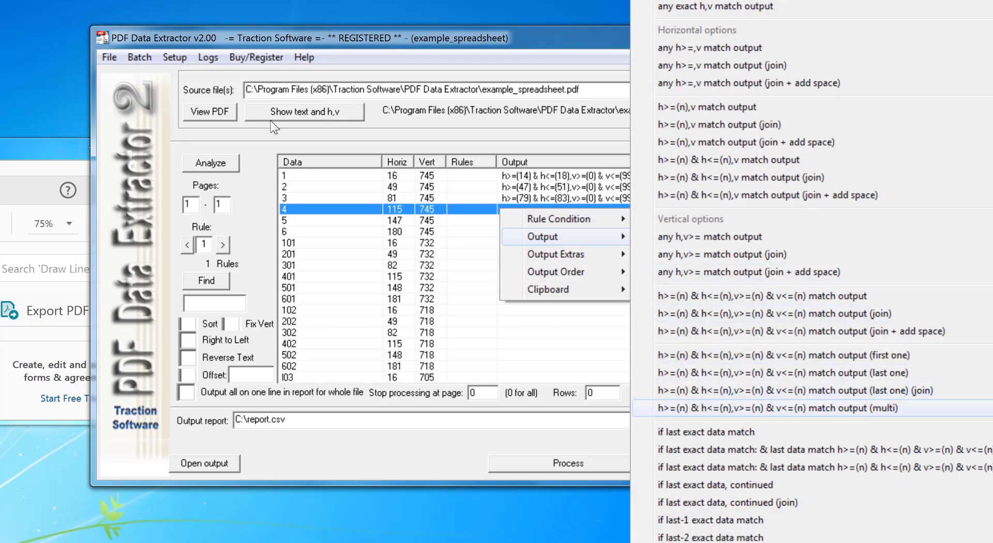
{"action": "left_click", "coordinate": [853, 408]}
{"action": "left_click", "coordinate": [502, 237]}
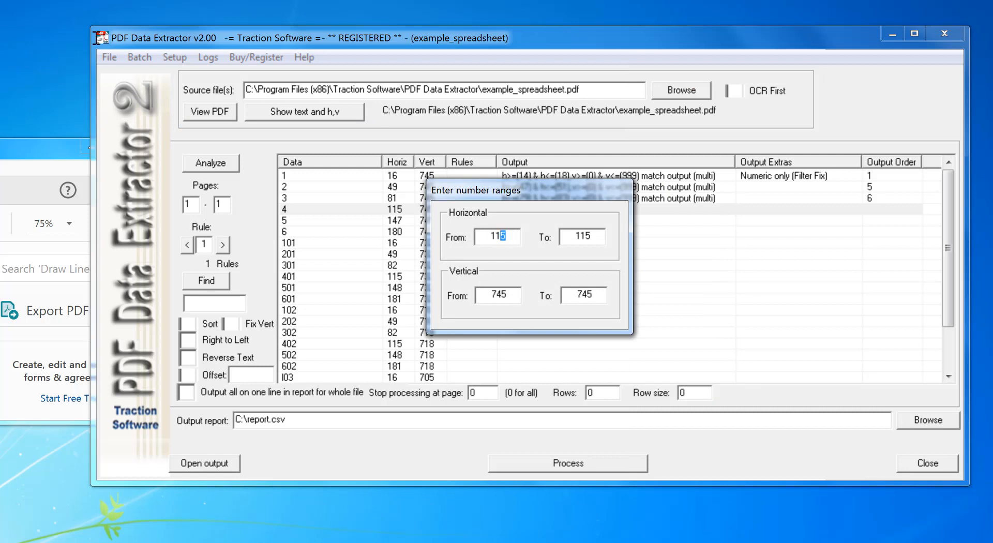
{"action": "type", "text": "3"}
{"action": "type", "text": "7"}
{"action": "double_click", "coordinate": [499, 295]}
{"action": "type", "text": "0"}
{"action": "double_click", "coordinate": [571, 297]}
{"action": "type", "text": "999"}
{"action": "key", "text": "Return"}
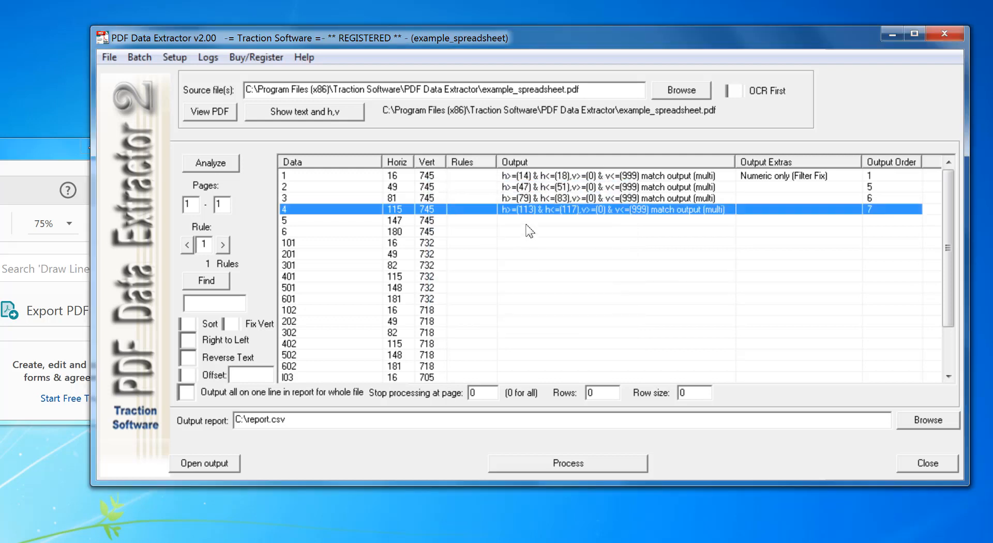
Step: Give data row 5 a multi match output with horizontal 145 to 149 and vertical 0 to 999
{"action": "right_click", "coordinate": [527, 224]}
{"action": "mouse_move", "coordinate": [569, 252]}
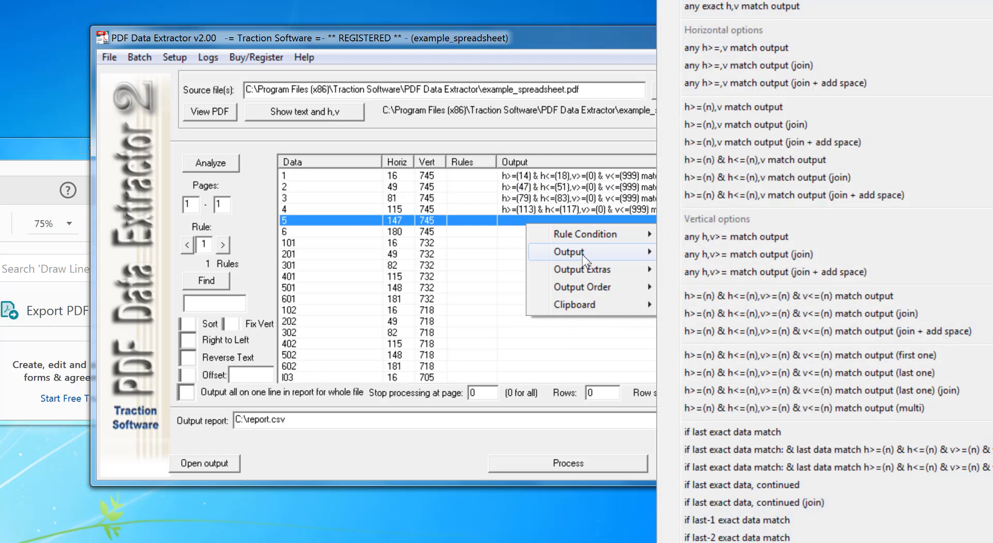
{"action": "left_click", "coordinate": [804, 408]}
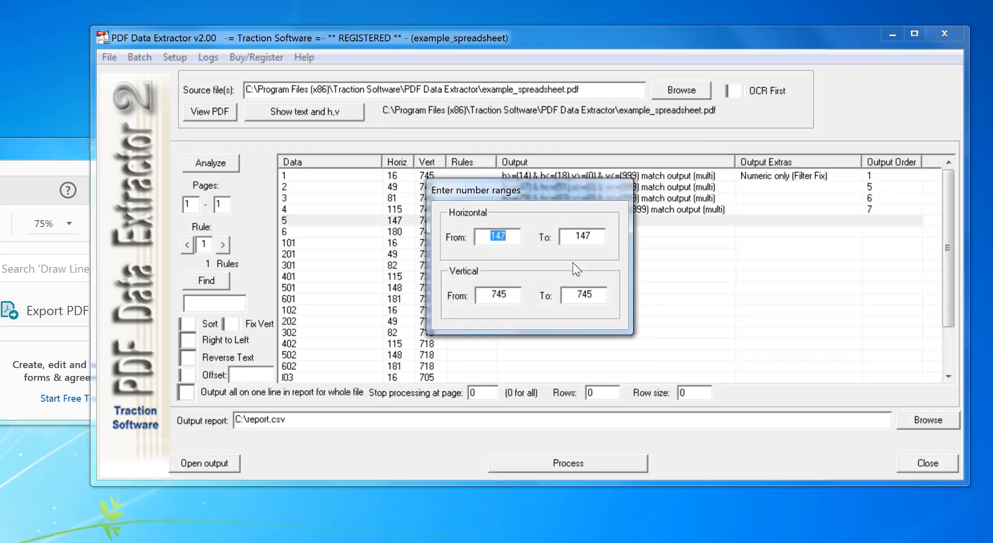
{"action": "left_click", "coordinate": [508, 236]}
{"action": "left_click_drag", "start_coordinate": [591, 239], "coordinate": [586, 238]}
{"action": "type", "text": "9"}
{"action": "left_click_drag", "start_coordinate": [506, 295], "coordinate": [474, 295]}
{"action": "type", "text": "0"}
{"action": "left_click_drag", "start_coordinate": [592, 294], "coordinate": [564, 293]}
{"action": "type", "text": "99"}
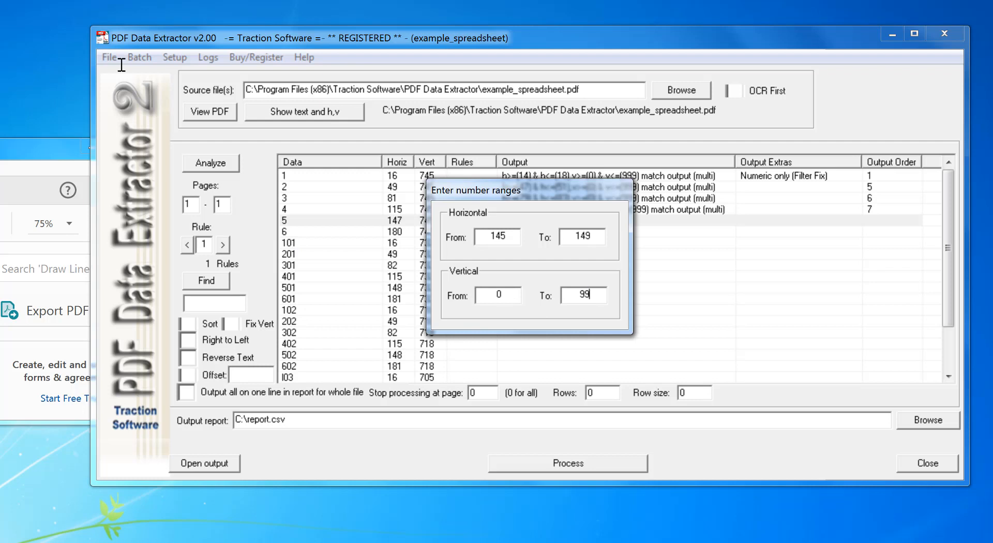
{"action": "type", "text": "9"}
{"action": "key", "text": "Return"}
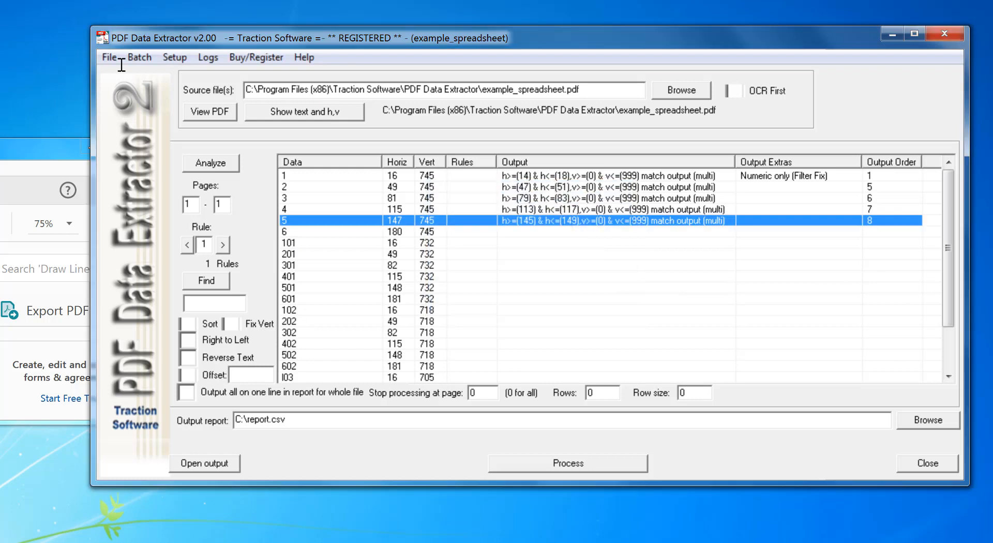
Step: Give data row 6 a multi match output with horizontal 178 to 182 and vertical 0 to 999
{"action": "left_click", "coordinate": [506, 232]}
{"action": "right_click", "coordinate": [516, 232]}
{"action": "mouse_move", "coordinate": [579, 257]}
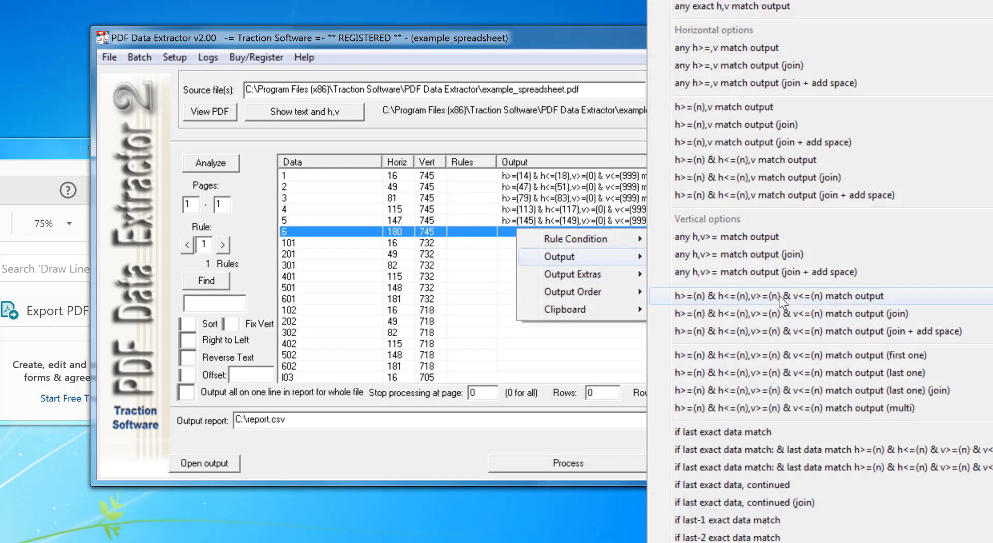
{"action": "left_click", "coordinate": [850, 409]}
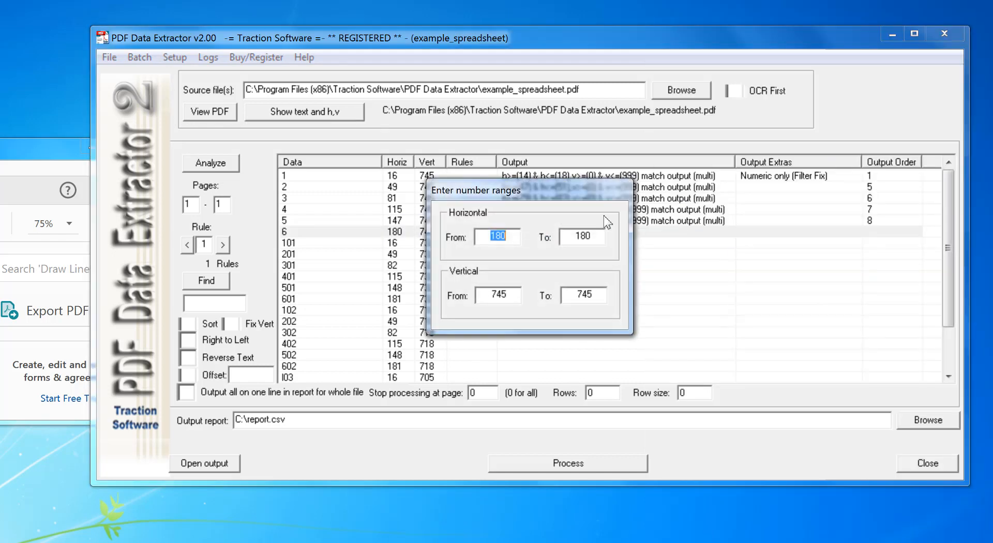
{"action": "left_click_drag", "start_coordinate": [509, 236], "coordinate": [497, 235]}
{"action": "type", "text": "78"}
{"action": "left_click_drag", "start_coordinate": [587, 237], "coordinate": [592, 237]}
{"action": "type", "text": "2"}
{"action": "left_click_drag", "start_coordinate": [514, 295], "coordinate": [481, 293]}
{"action": "type", "text": "0"}
{"action": "double_click", "coordinate": [599, 293]}
{"action": "type", "text": "999"}
{"action": "key", "text": "Return"}
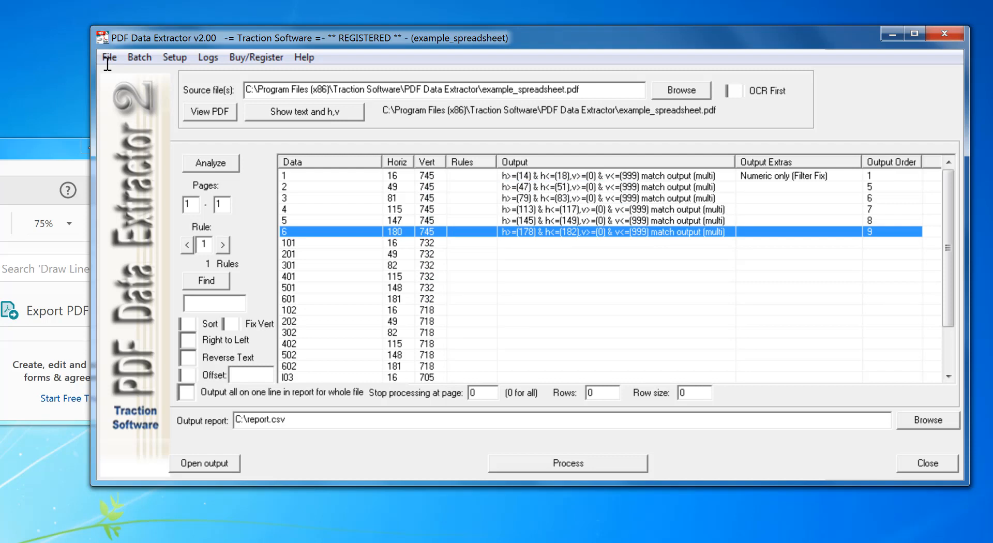
Step: Apply the Numeric only (Filter Fix) output extra to data rows 2 and 3
{"action": "left_click", "coordinate": [741, 193]}
{"action": "left_click", "coordinate": [741, 185]}
{"action": "right_click", "coordinate": [741, 185]}
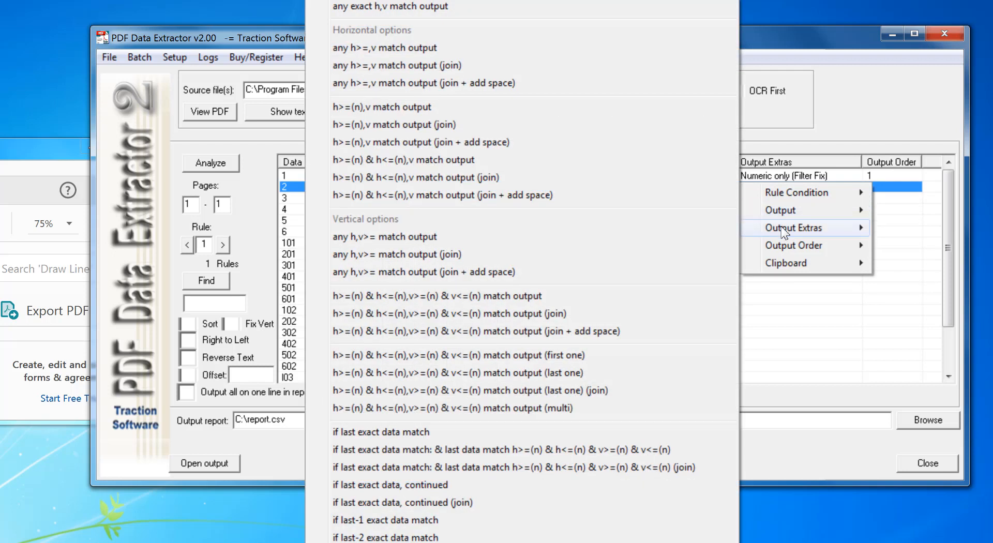
{"action": "mouse_move", "coordinate": [796, 228]}
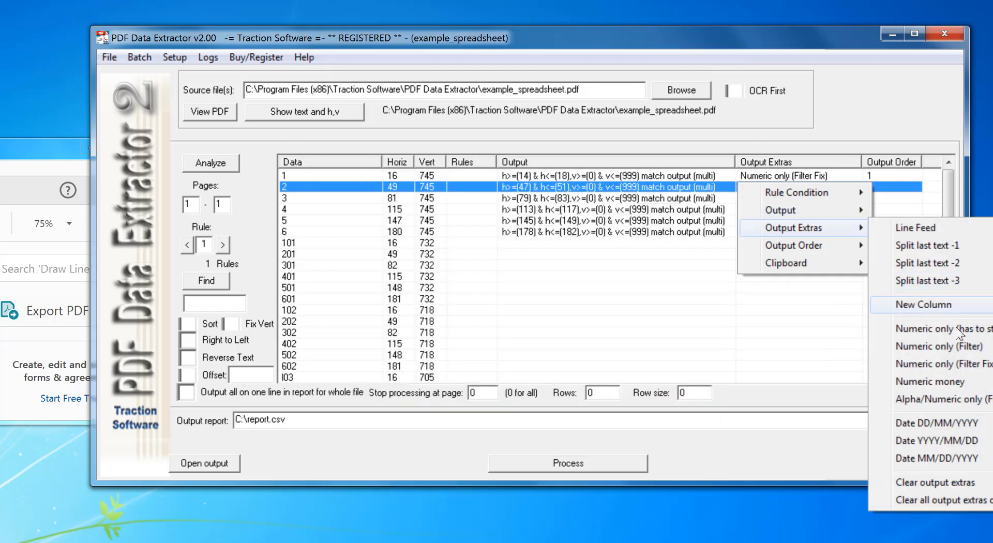
{"action": "left_click", "coordinate": [957, 364]}
{"action": "key", "text": "Down"}
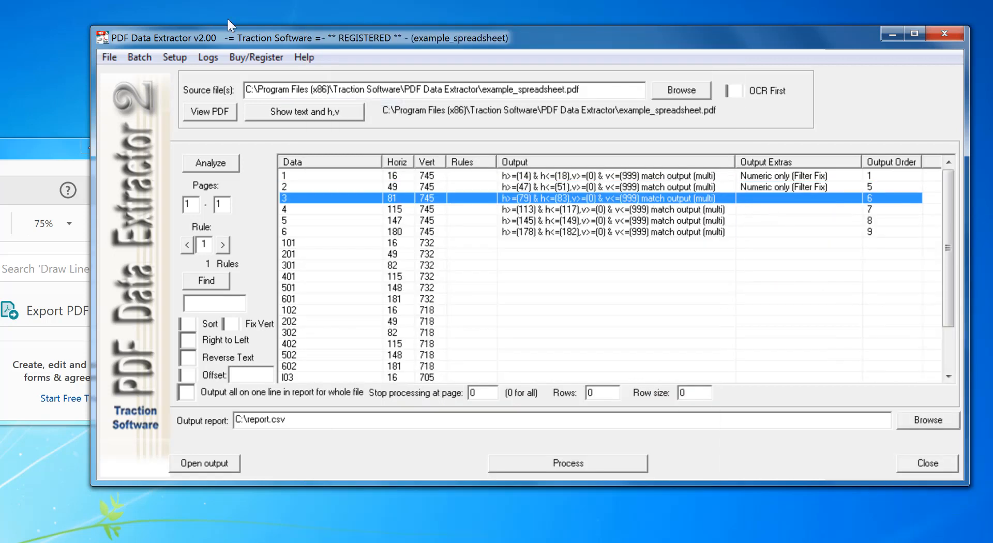
{"action": "right_click", "coordinate": [767, 198]}
{"action": "mouse_move", "coordinate": [798, 243]}
{"action": "left_click", "coordinate": [957, 377]}
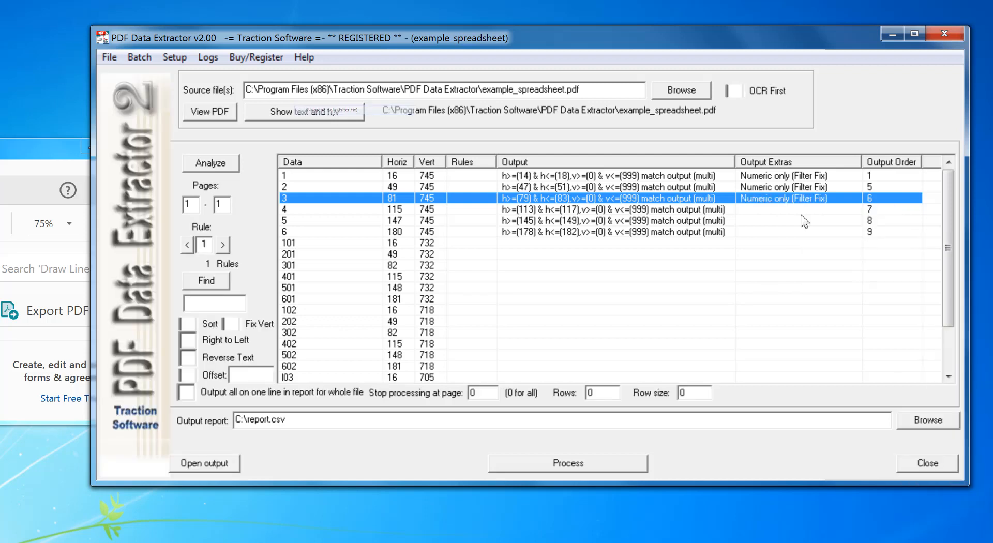
Step: Apply the Numeric only (Filter Fix) output extra to data rows 4, 5 and 6
{"action": "key", "text": "Down"}
{"action": "right_click", "coordinate": [767, 209]}
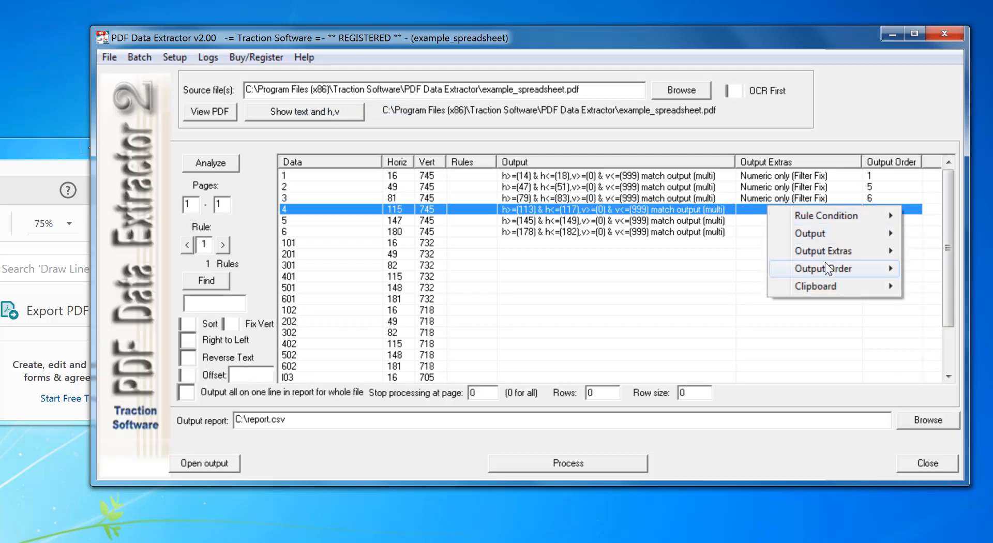
{"action": "mouse_move", "coordinate": [823, 250]}
{"action": "left_click", "coordinate": [962, 392]}
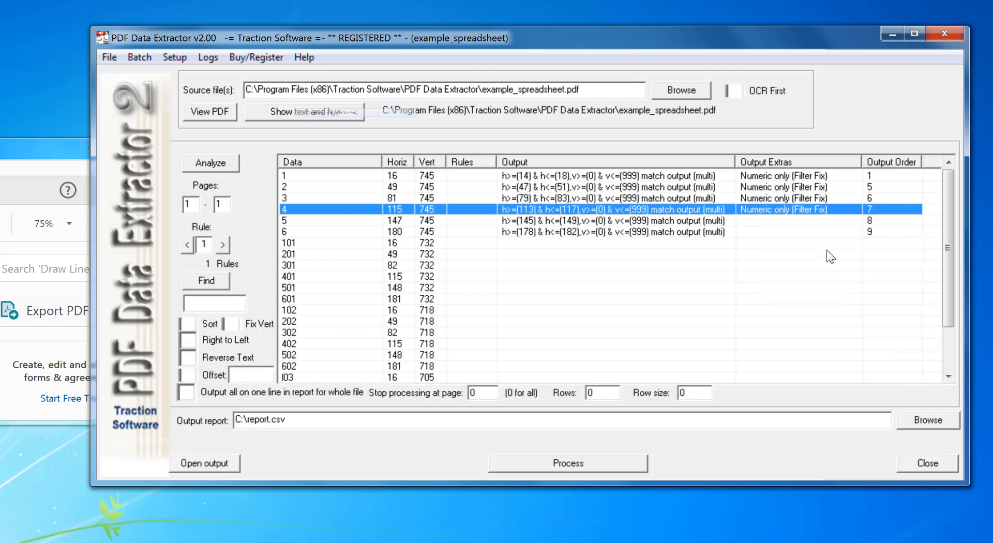
{"action": "right_click", "coordinate": [796, 221]}
{"action": "mouse_move", "coordinate": [854, 285]}
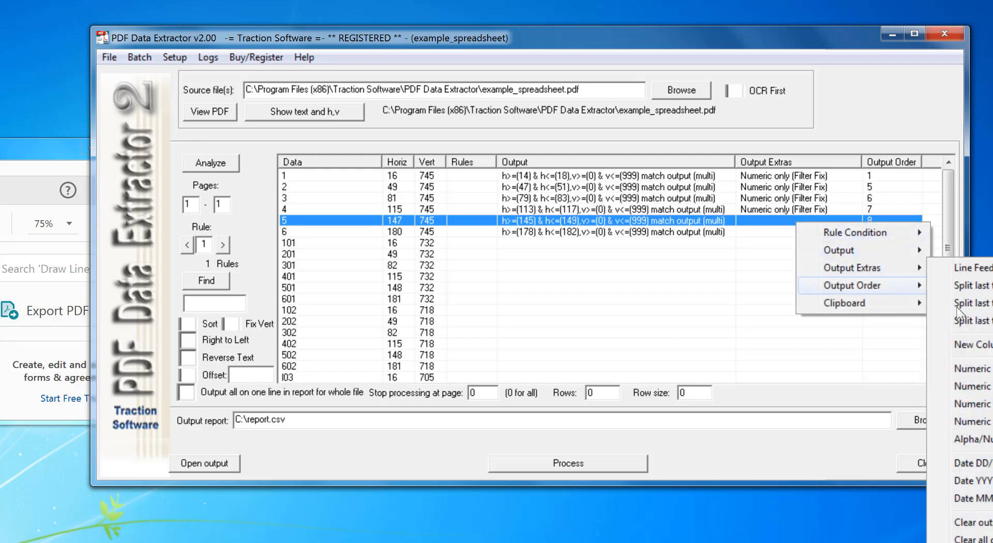
{"action": "left_click", "coordinate": [965, 404]}
{"action": "key", "text": "Down"}
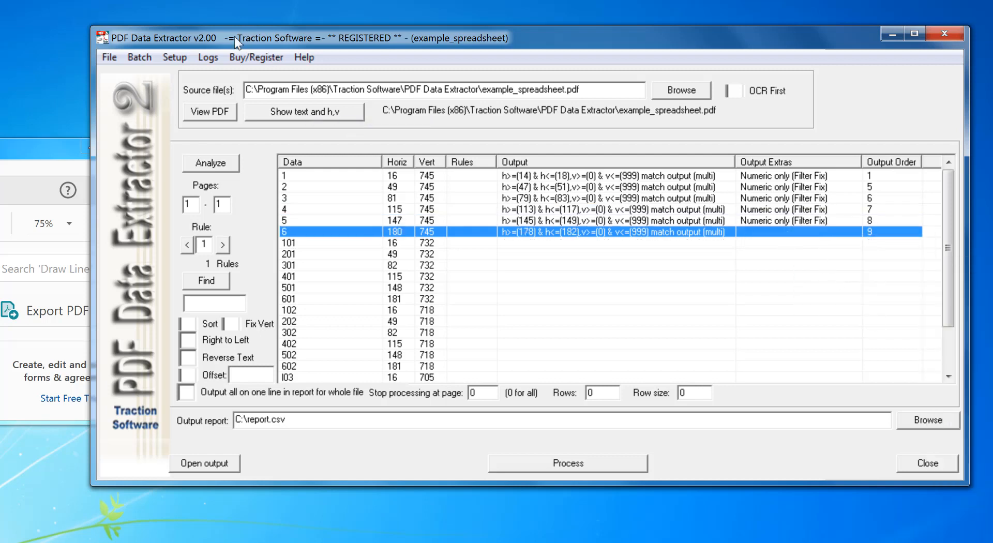
{"action": "right_click", "coordinate": [781, 235]}
{"action": "mouse_move", "coordinate": [841, 286]}
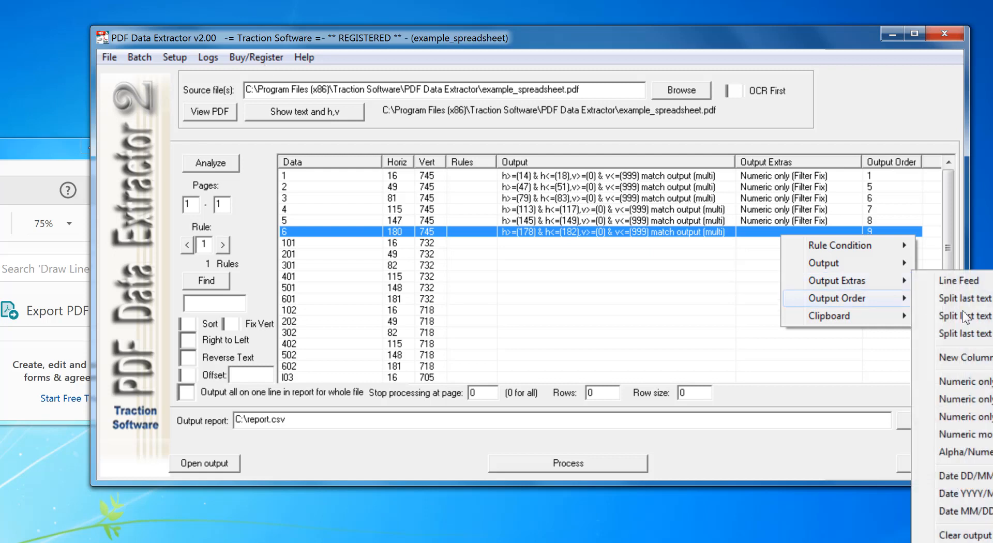
{"action": "left_click", "coordinate": [964, 416]}
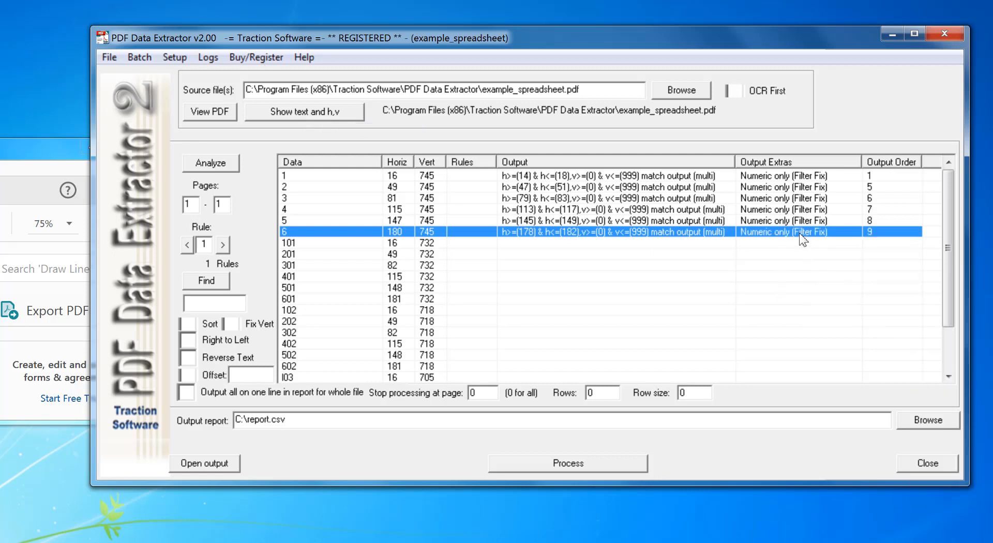
Step: Add the Line Feed output extra to data row 6 and widen the Output Extras column to fit its text
{"action": "right_click", "coordinate": [753, 231]}
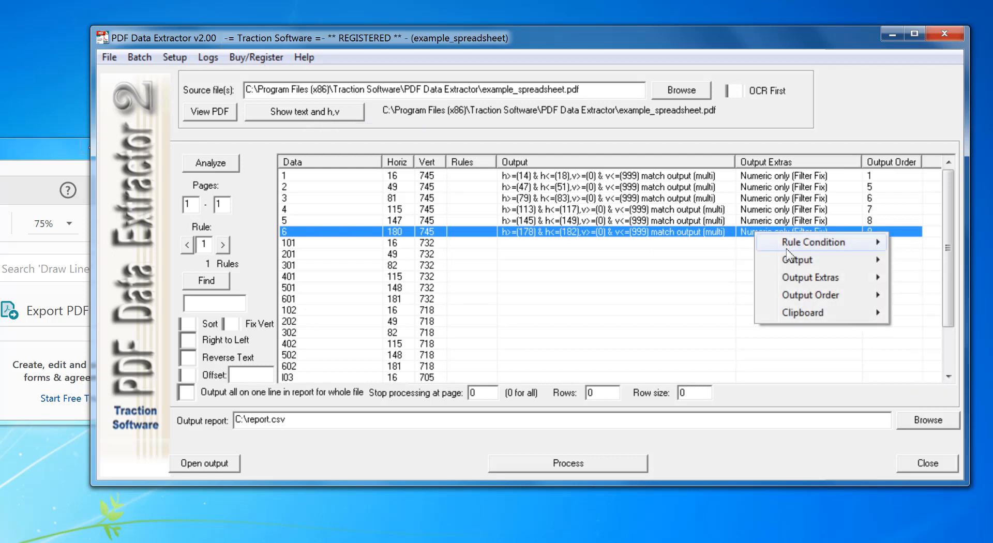
{"action": "mouse_move", "coordinate": [799, 256]}
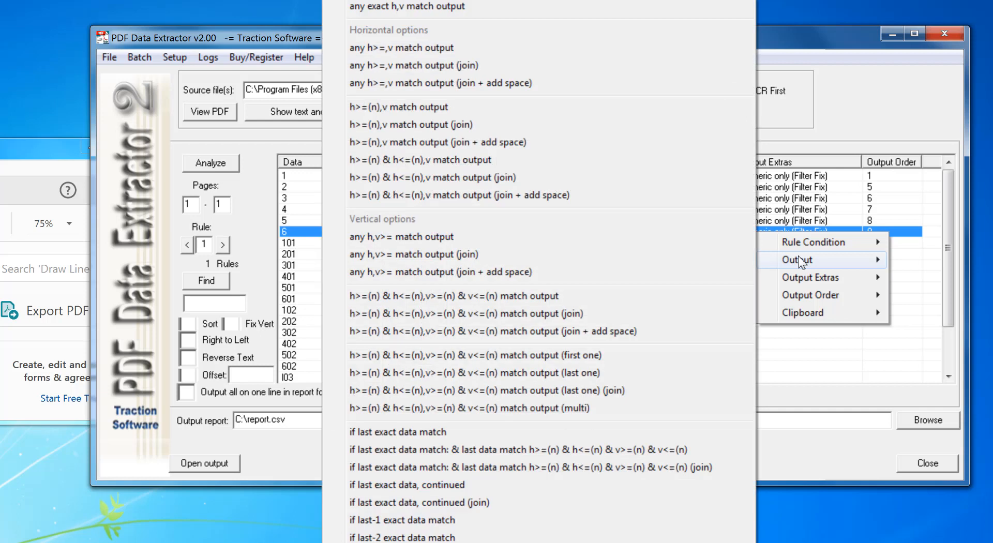
{"action": "mouse_move", "coordinate": [830, 282]}
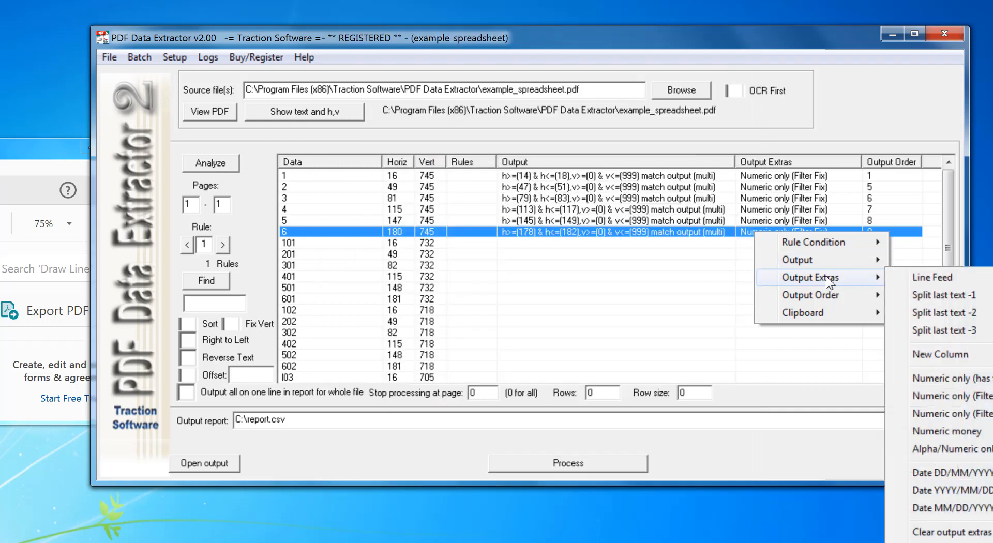
{"action": "left_click", "coordinate": [929, 277]}
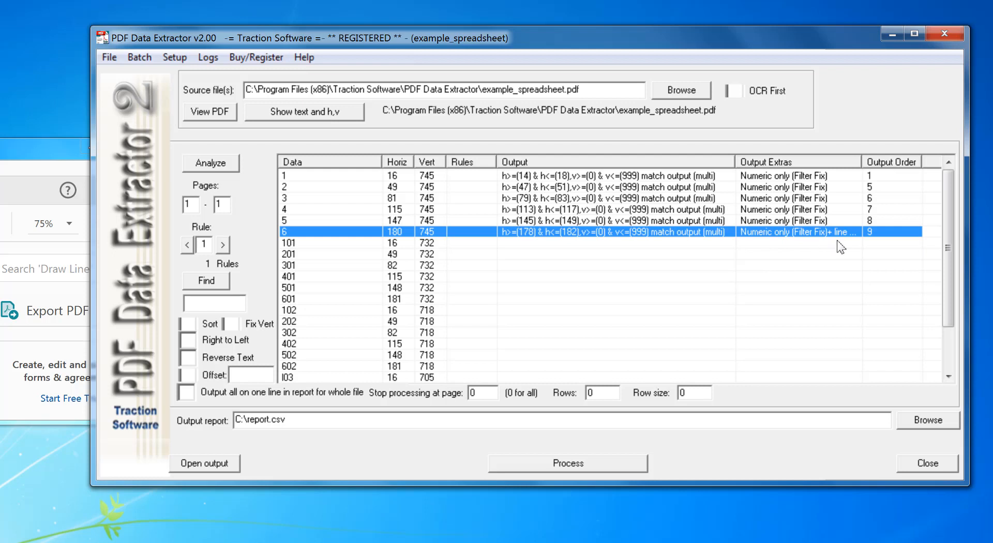
{"action": "double_click", "coordinate": [861, 162]}
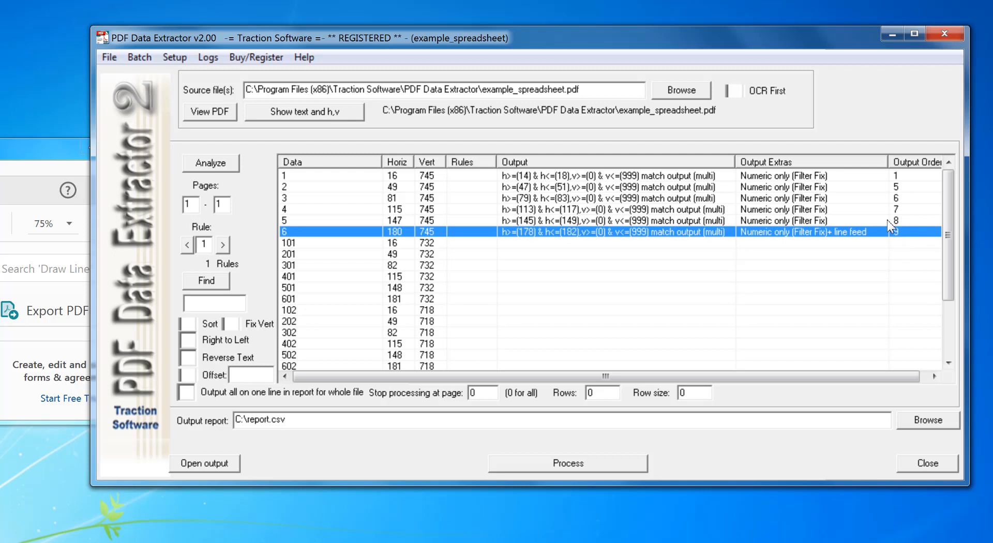
Step: Process the PDF into C:\report.csv, inspect the resulting report in Excel and close it
{"action": "left_click", "coordinate": [595, 464]}
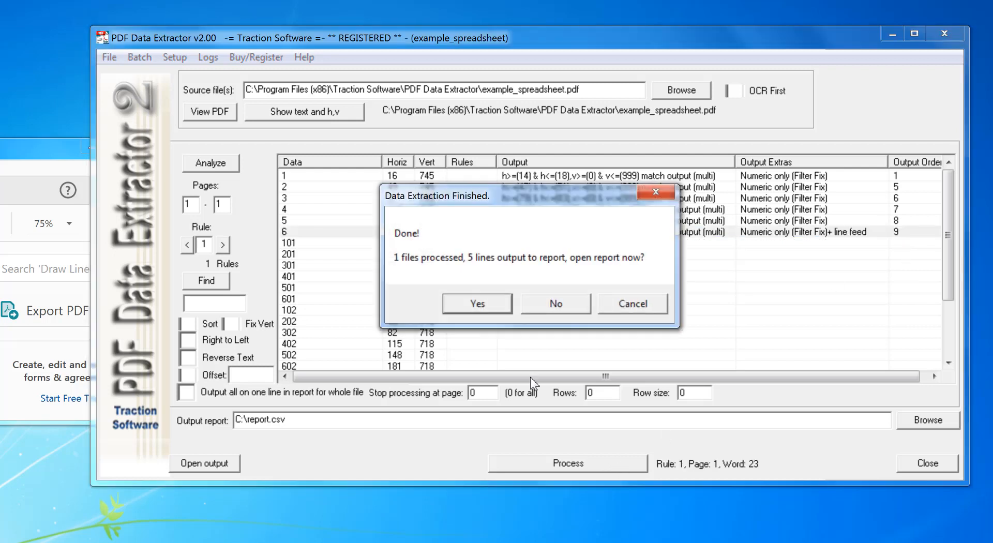
{"action": "left_click", "coordinate": [480, 306]}
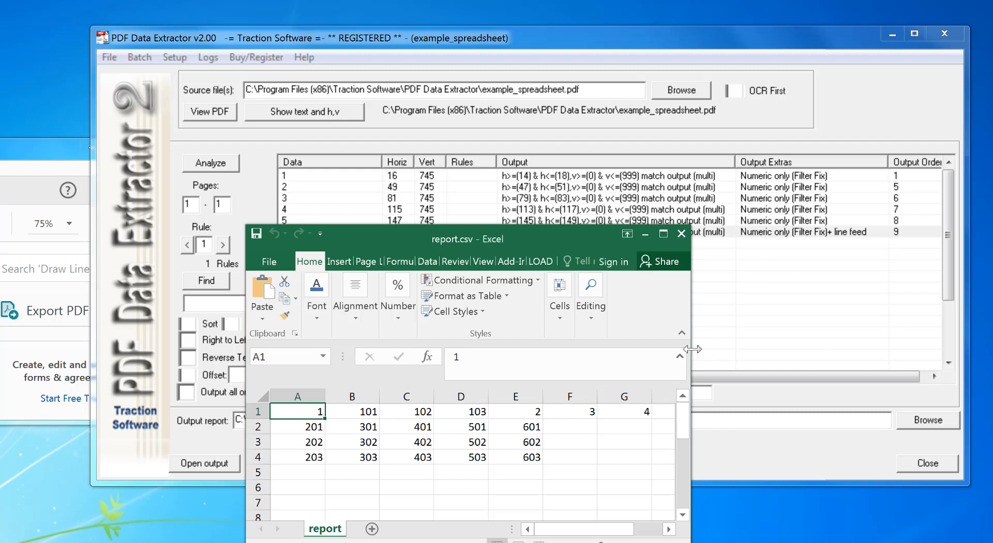
{"action": "left_click", "coordinate": [681, 233]}
Step: Set the output order of data row 2 to 2 and of data row 3 to 3
{"action": "left_click", "coordinate": [894, 187]}
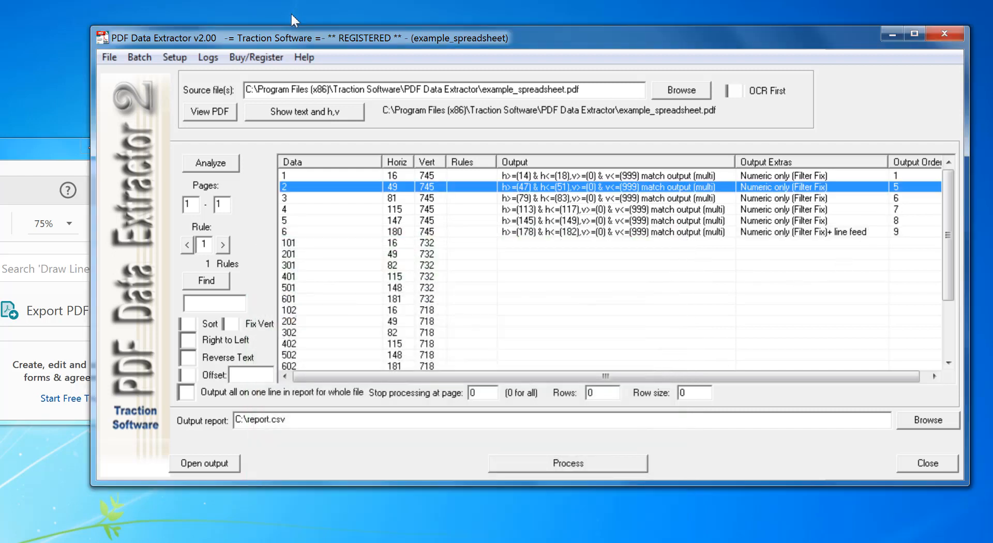
{"action": "right_click", "coordinate": [895, 190]}
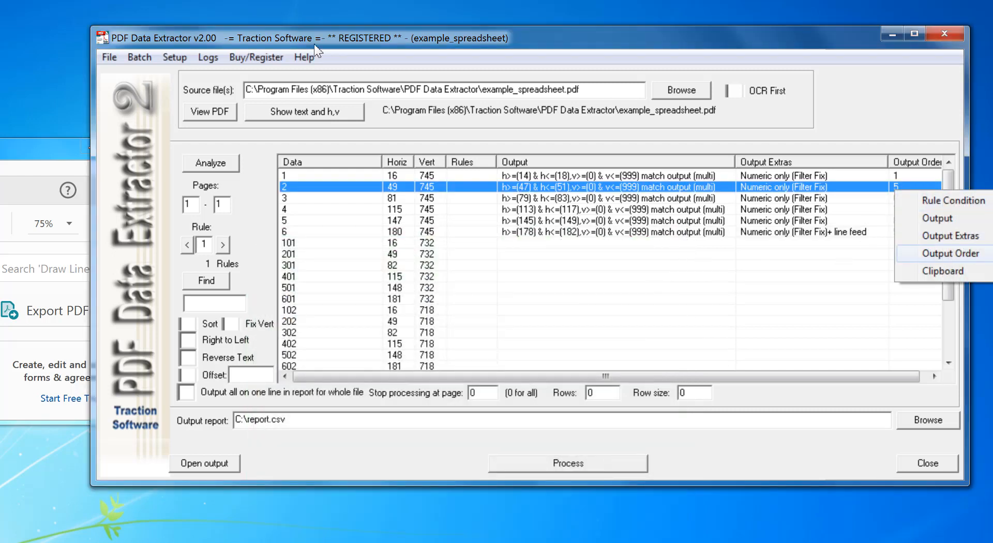
{"action": "mouse_move", "coordinate": [756, 251]}
{"action": "left_click", "coordinate": [903, 270]}
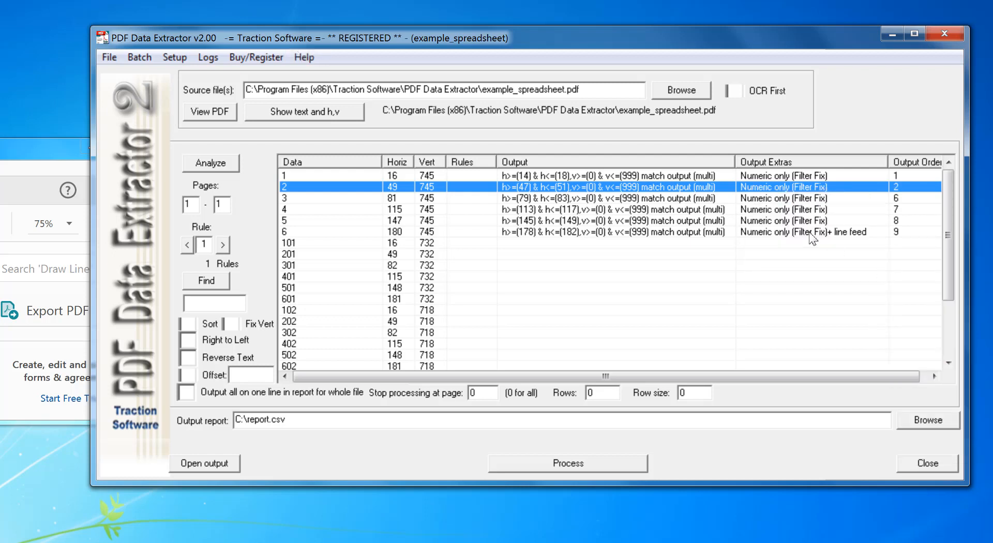
{"action": "left_click", "coordinate": [773, 202]}
{"action": "right_click", "coordinate": [772, 202]}
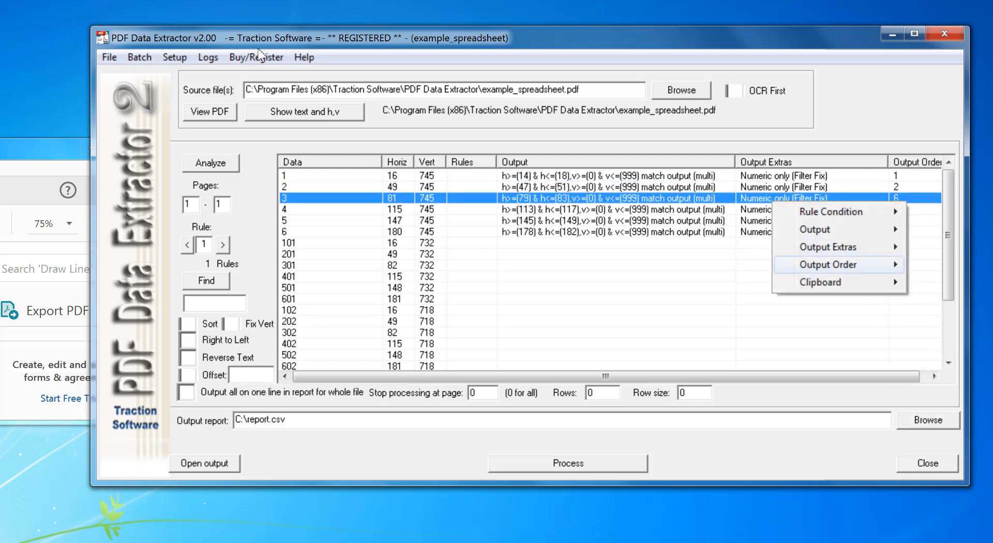
{"action": "mouse_move", "coordinate": [827, 264]}
{"action": "left_click", "coordinate": [921, 303]}
Step: Set the output order of data row 4 to 4 and of data row 5 to 5
{"action": "right_click", "coordinate": [786, 209]}
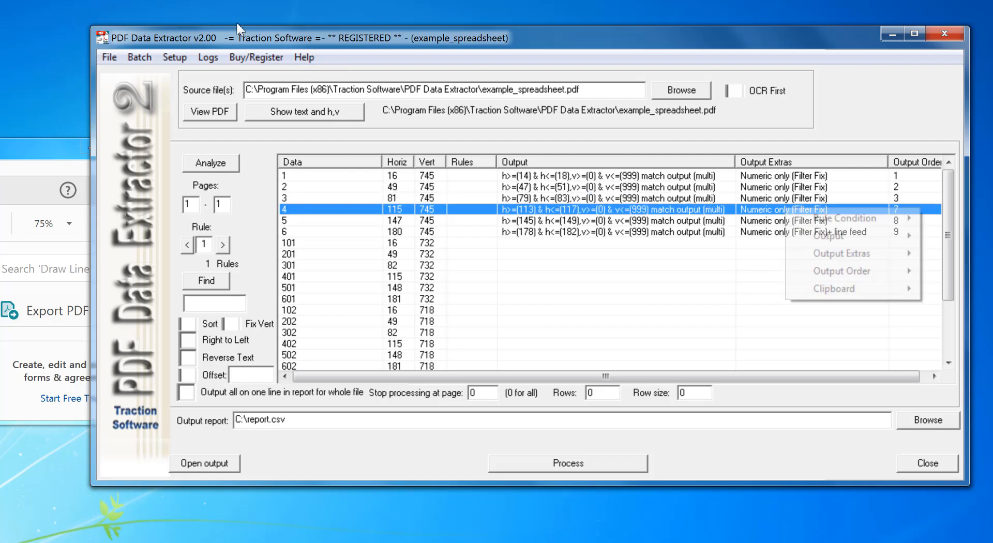
{"action": "mouse_move", "coordinate": [842, 271]}
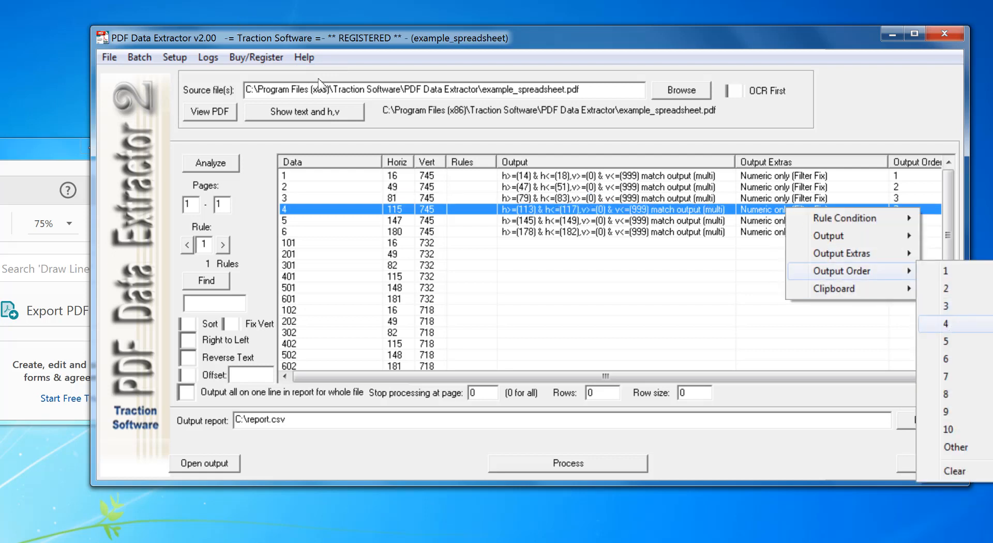
{"action": "left_click", "coordinate": [946, 323]}
{"action": "left_click", "coordinate": [786, 220]}
{"action": "right_click", "coordinate": [786, 222]}
{"action": "mouse_move", "coordinate": [840, 287]}
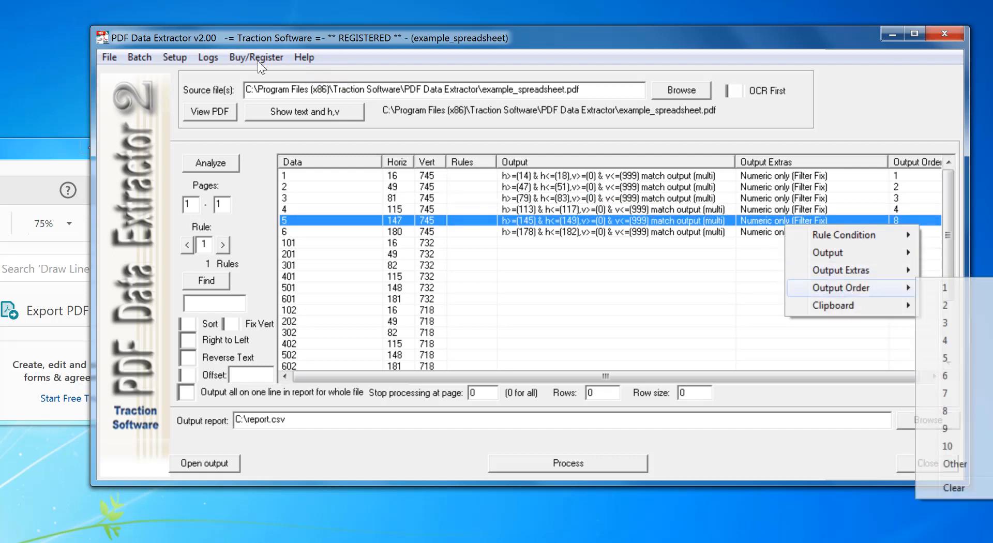
{"action": "left_click", "coordinate": [946, 358]}
Step: Set the output order of data row 6 to 6
{"action": "left_click", "coordinate": [779, 231]}
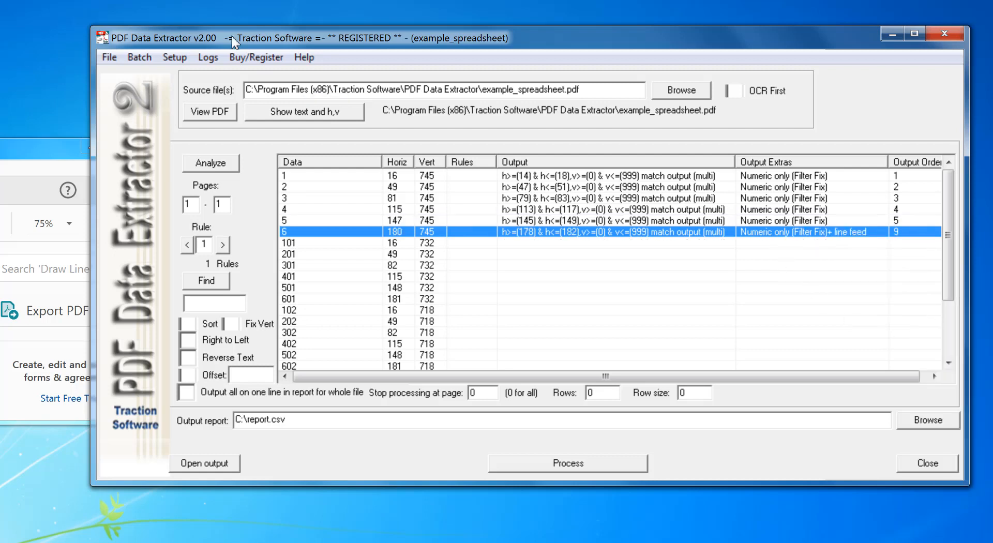
{"action": "right_click", "coordinate": [793, 235]}
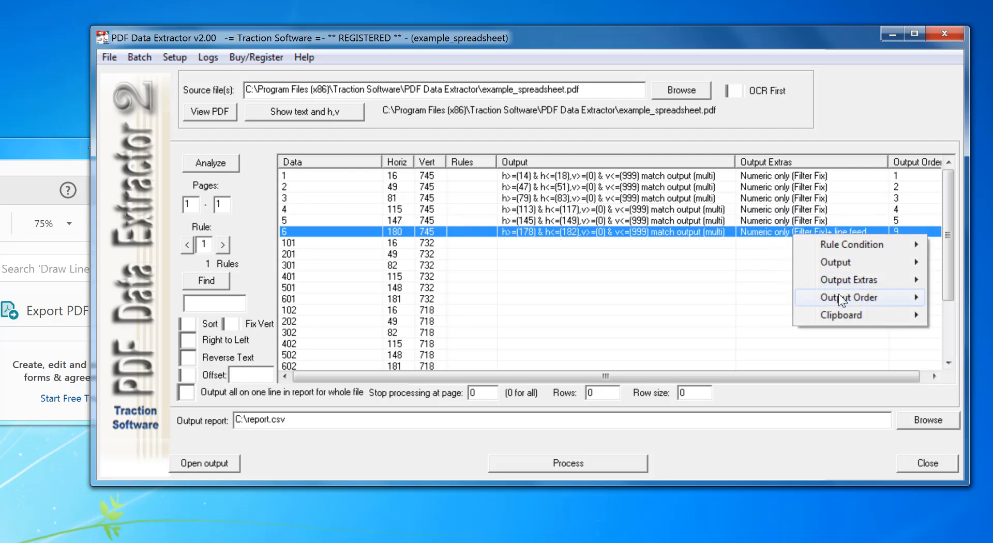
{"action": "mouse_move", "coordinate": [845, 301]}
{"action": "left_click", "coordinate": [954, 385]}
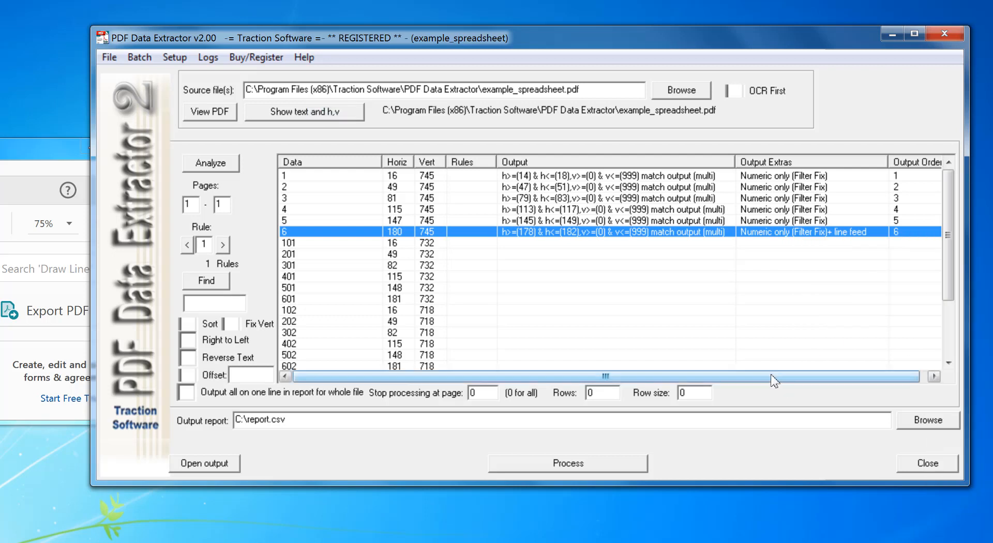
Step: Process the PDF into C:\report.csv with the new output order and compare the opened report with the source PDF
{"action": "left_click", "coordinate": [591, 465]}
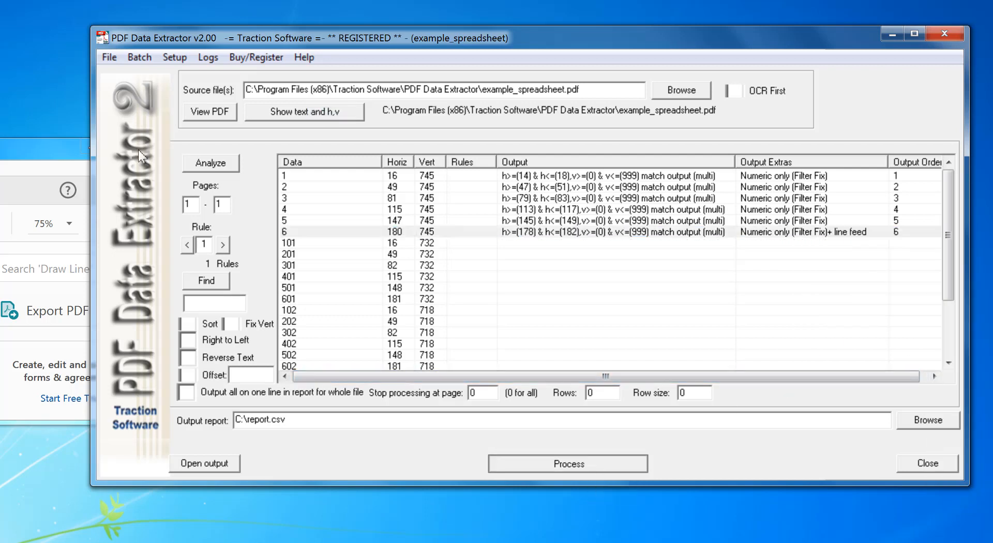
{"action": "left_click", "coordinate": [480, 304]}
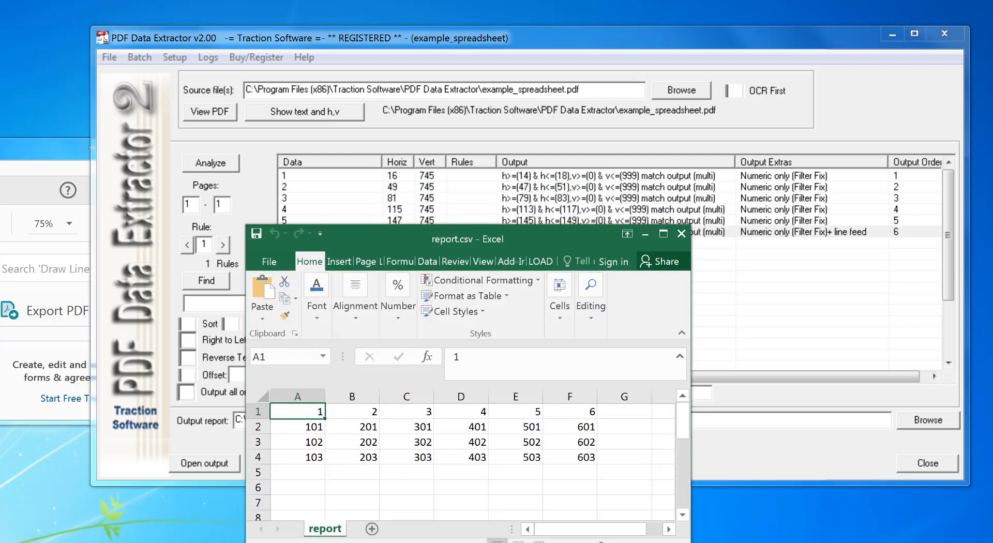
{"action": "left_click", "coordinate": [524, 246]}
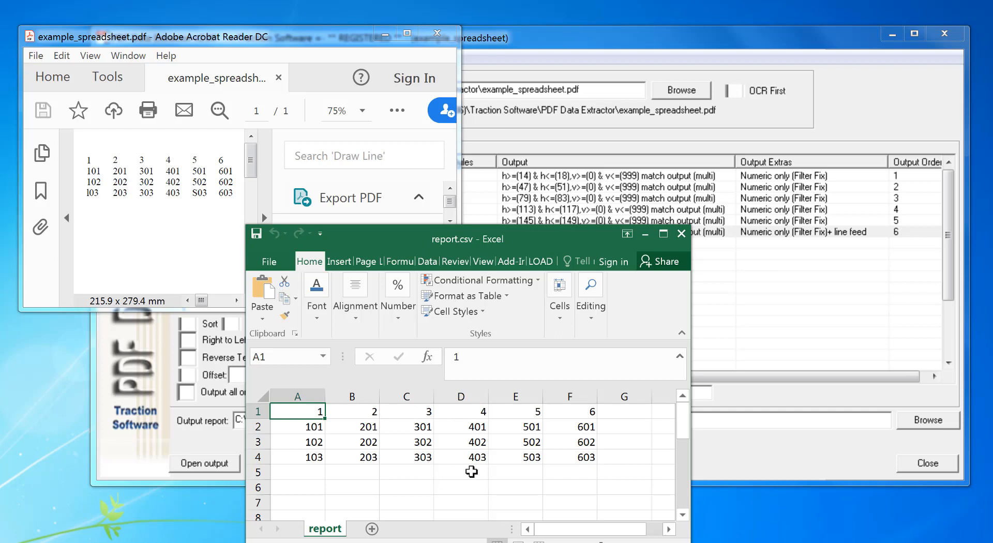
{"action": "left_click", "coordinate": [578, 41]}
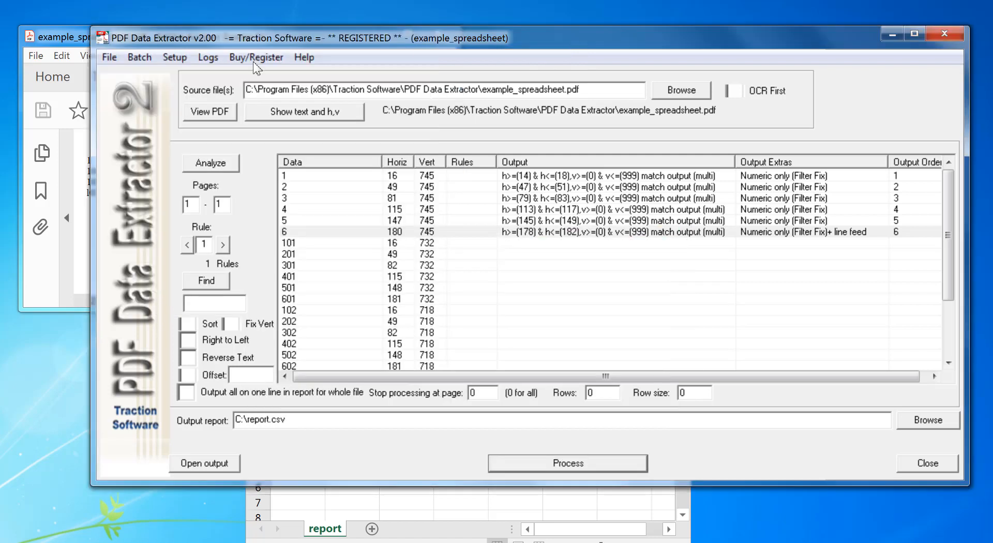
{"action": "left_click", "coordinate": [109, 57]}
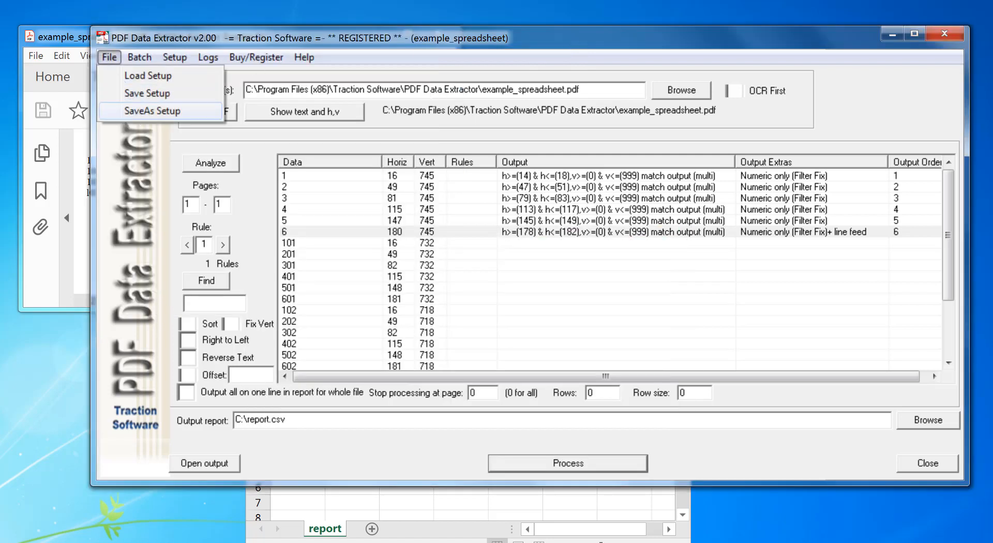
{"action": "left_click", "coordinate": [152, 111]}
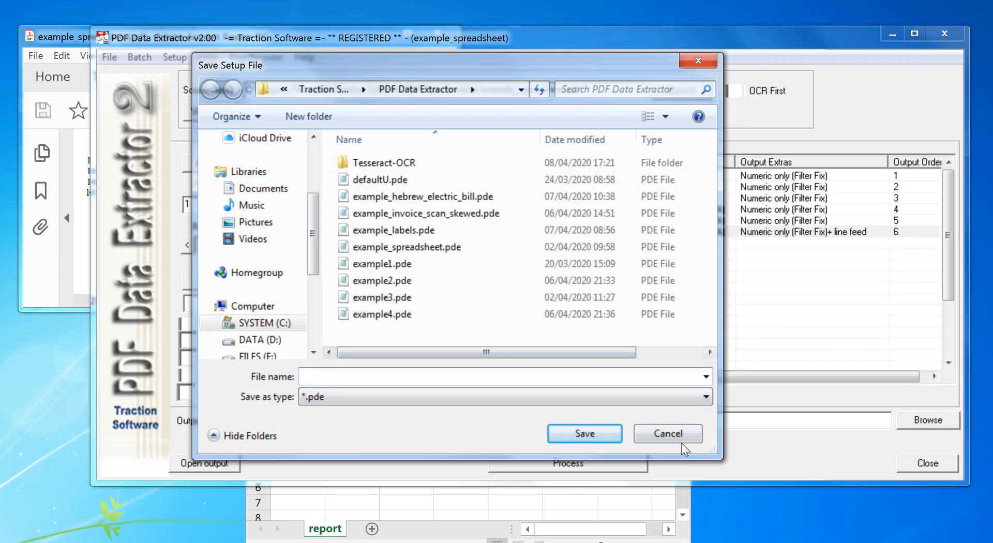
{"action": "left_click", "coordinate": [677, 436]}
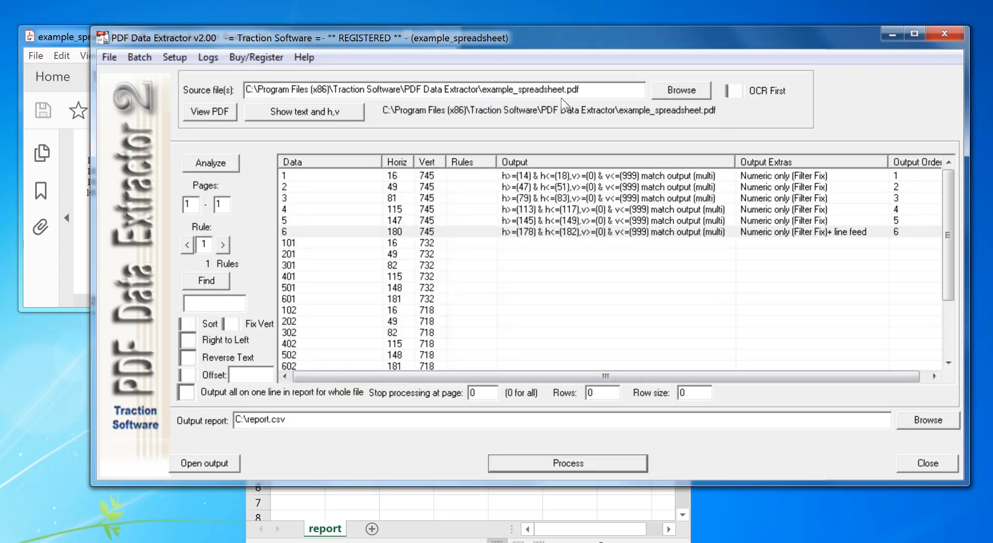
{"action": "left_click", "coordinate": [139, 57]}
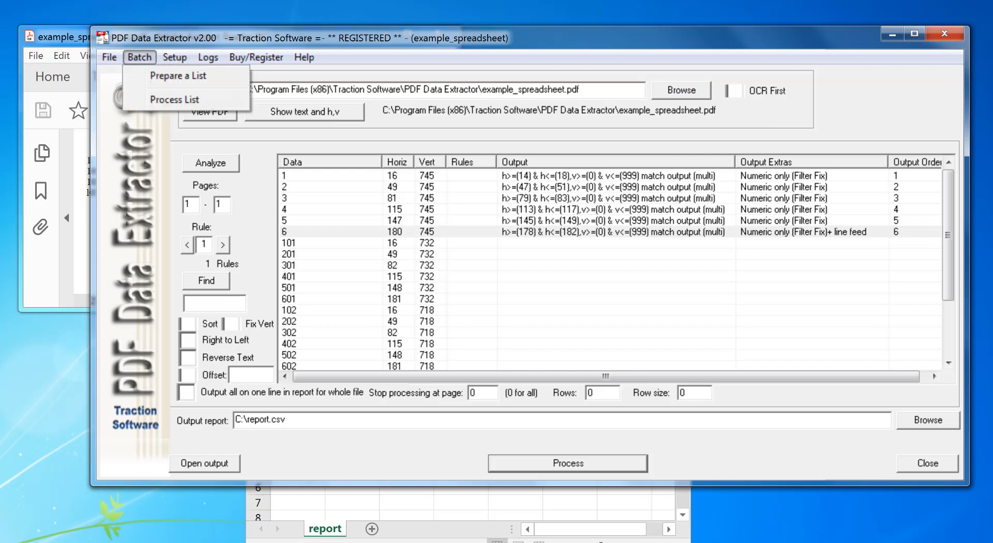
{"action": "left_click", "coordinate": [185, 40]}
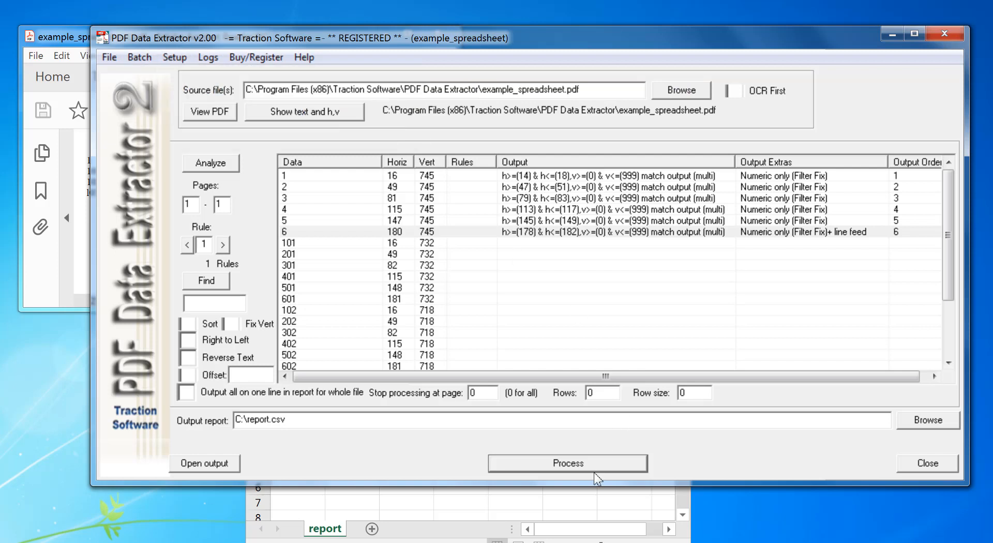